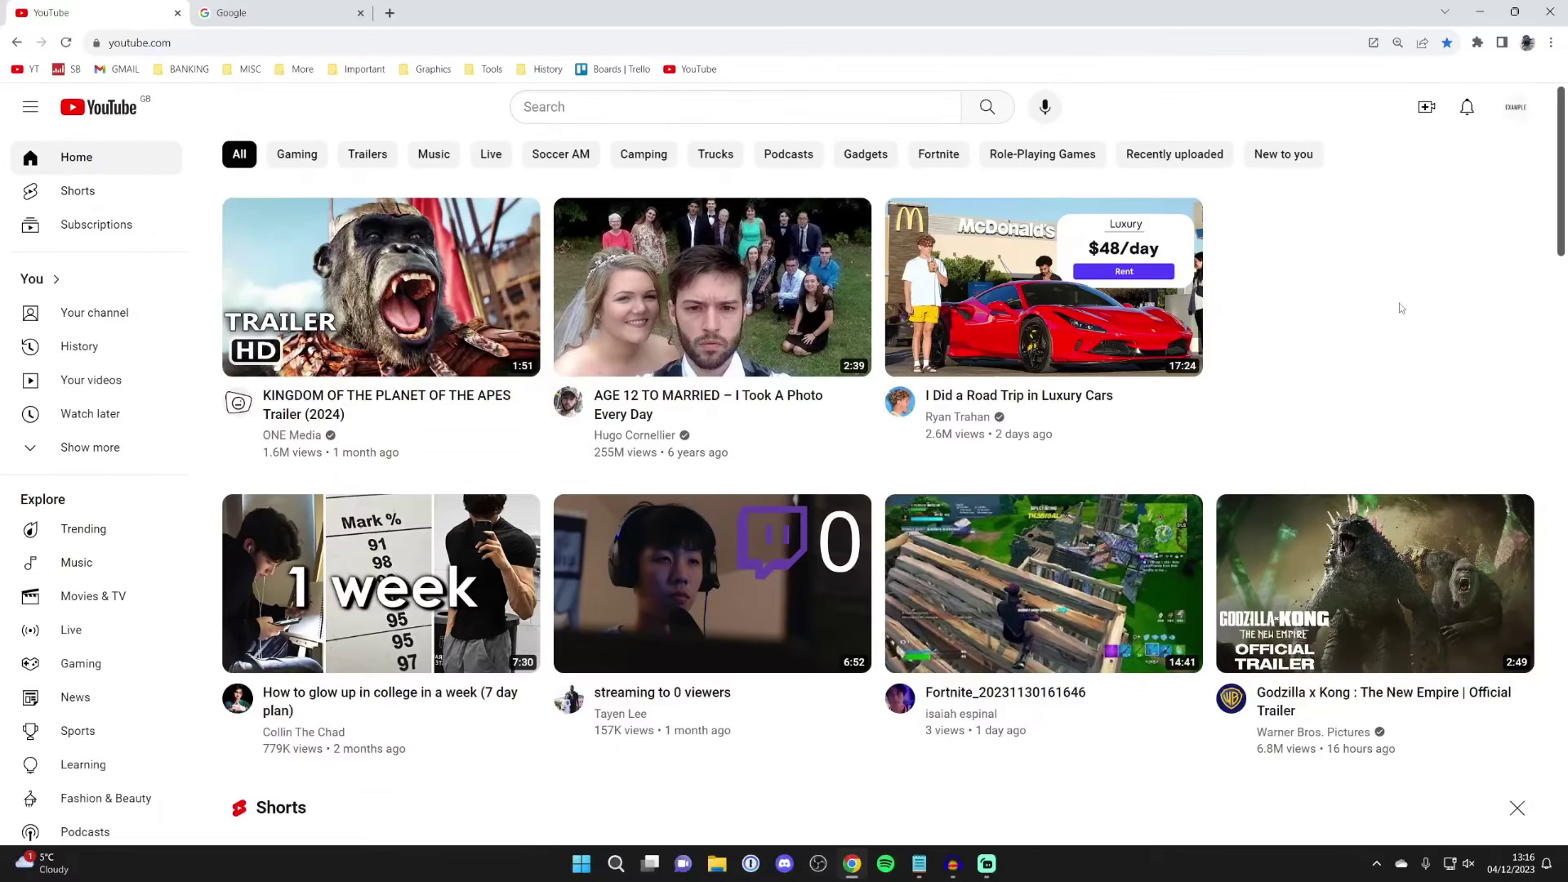
- Start going live from YouTube's Create (camera) menu
{"action": "left_click", "coordinate": [1434, 118]}
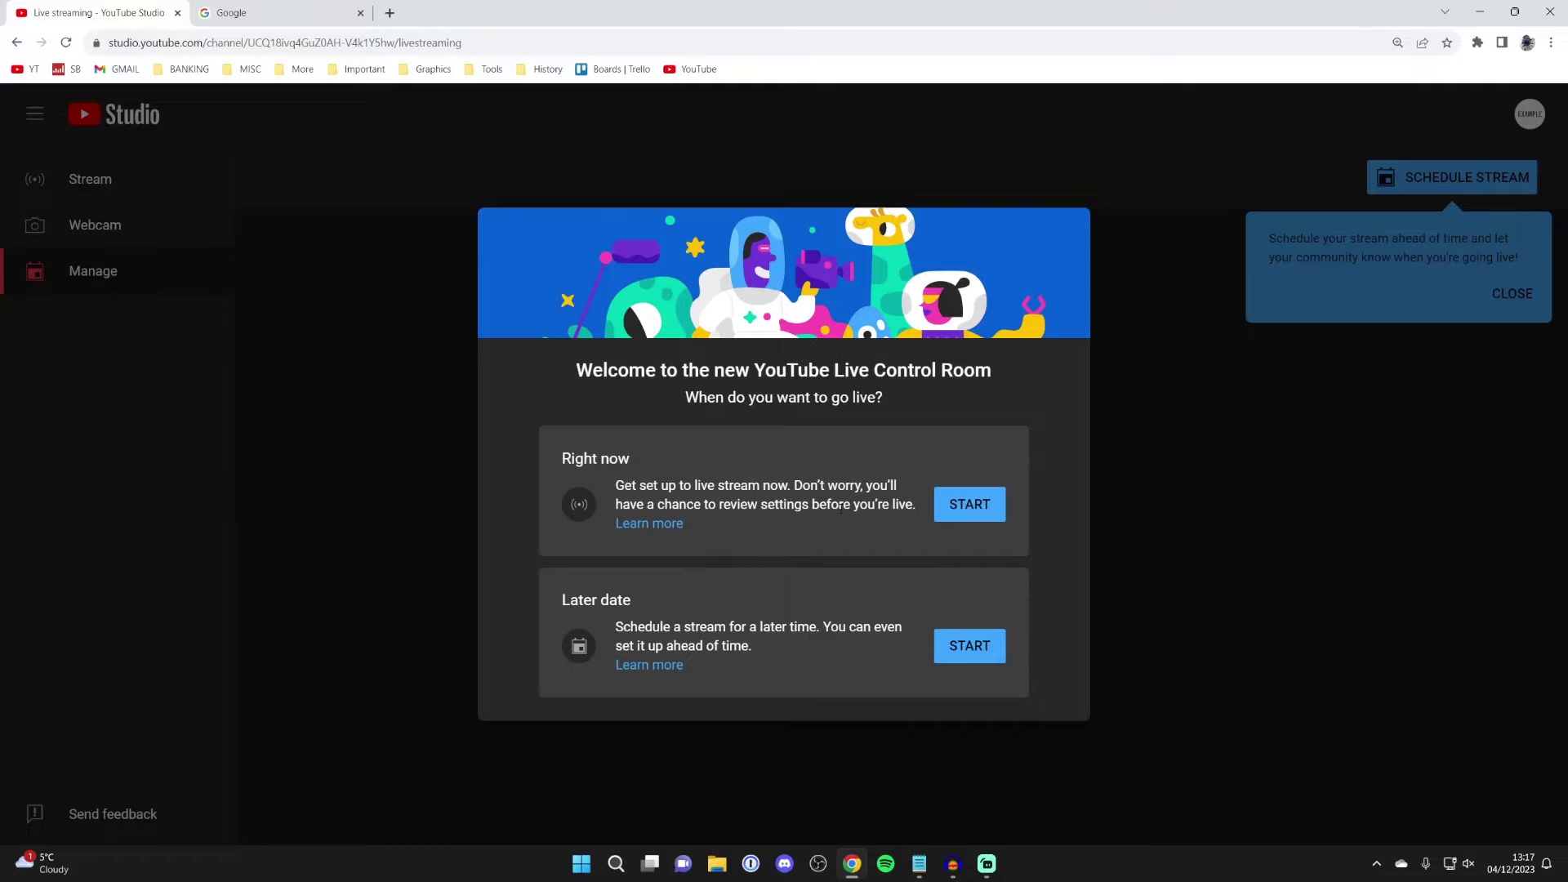
- Go live right now with streaming software, opening the 'Example Live Stream' dashboard with its stream key
{"action": "left_click", "coordinate": [956, 515]}
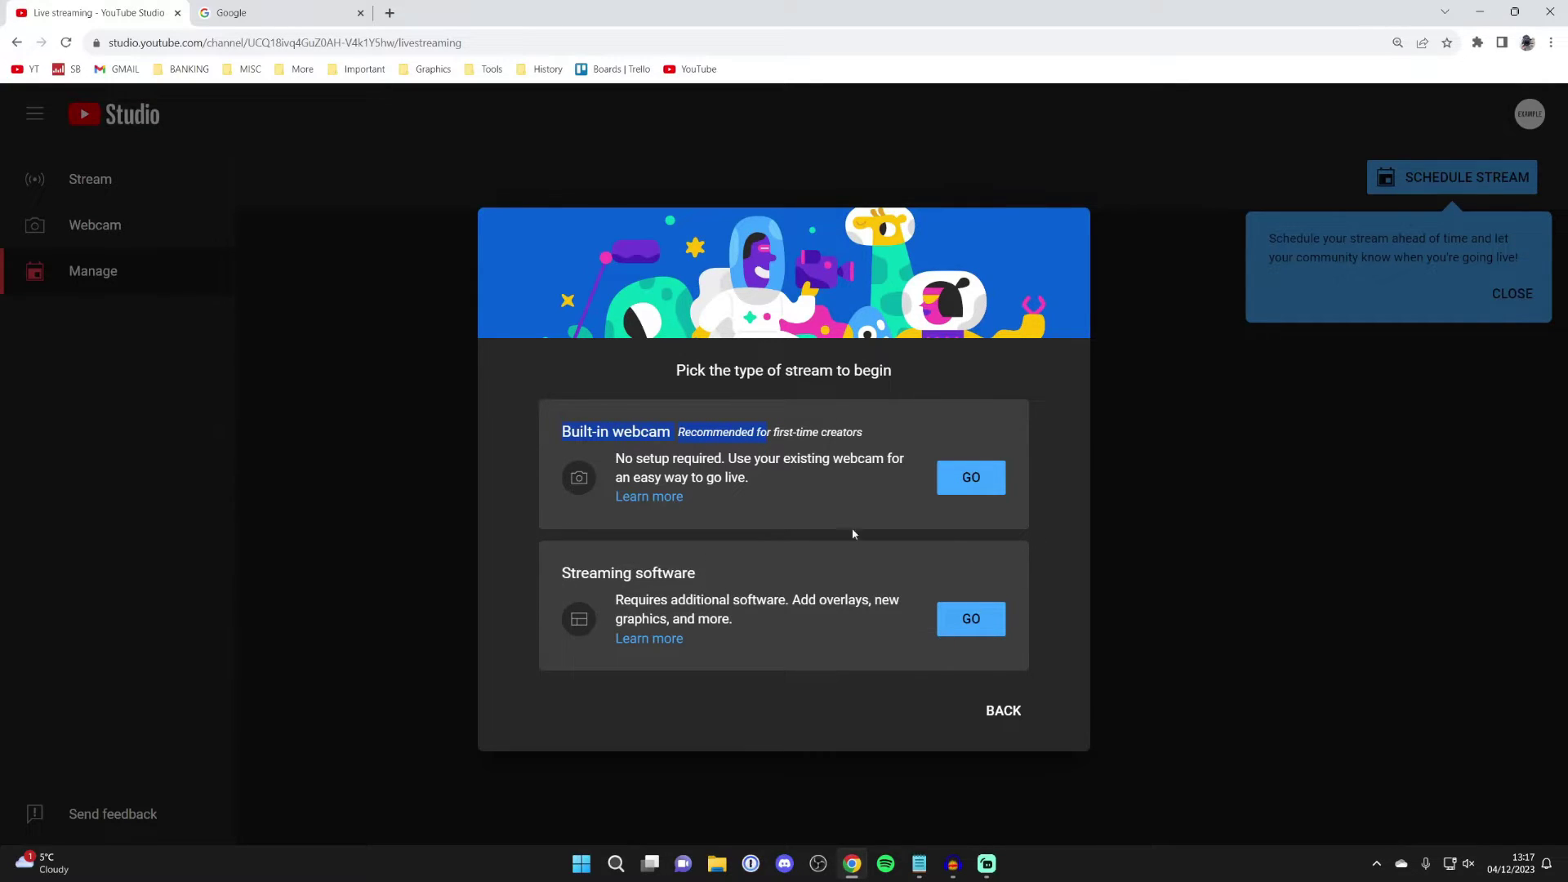
{"action": "left_click", "coordinate": [801, 574]}
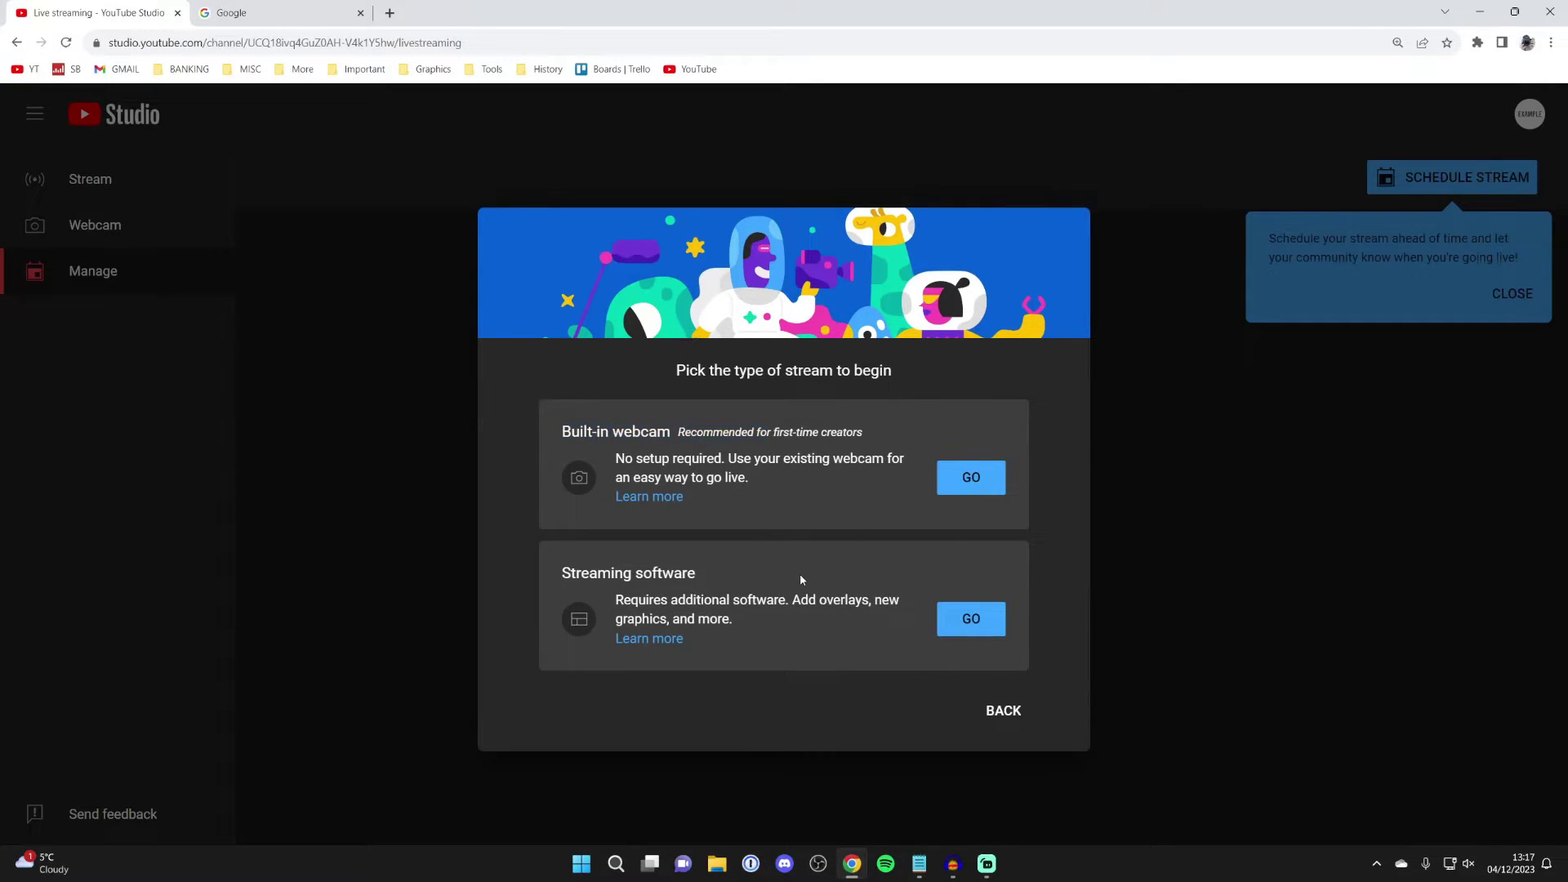
{"action": "left_click", "coordinate": [986, 625]}
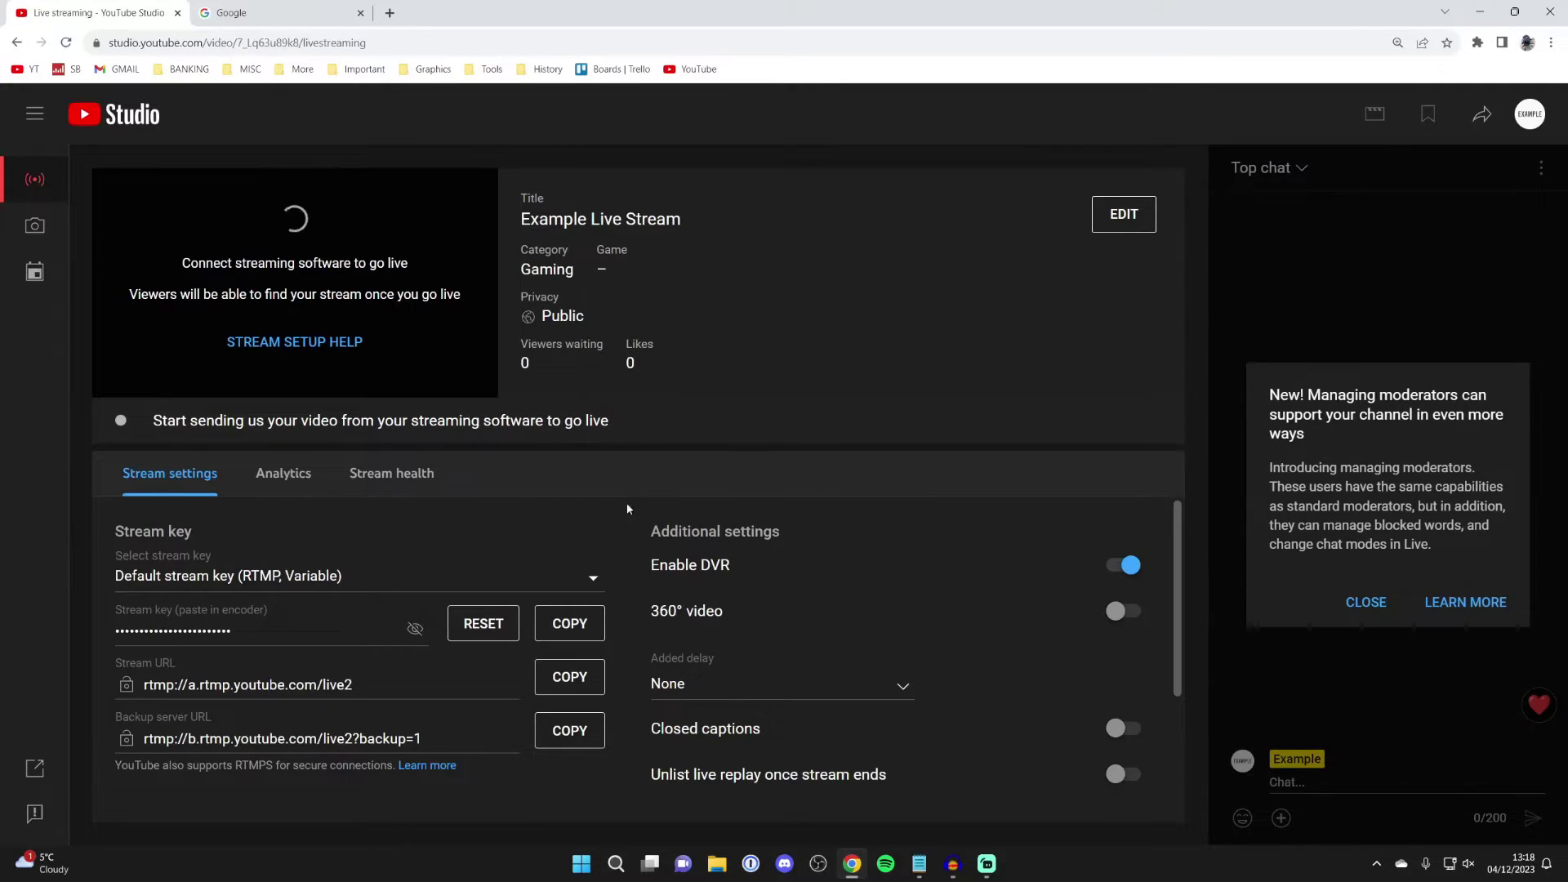
- Search 'obs' on Google and download the Windows installer from obsproject.com
{"action": "left_click", "coordinate": [245, 13]}
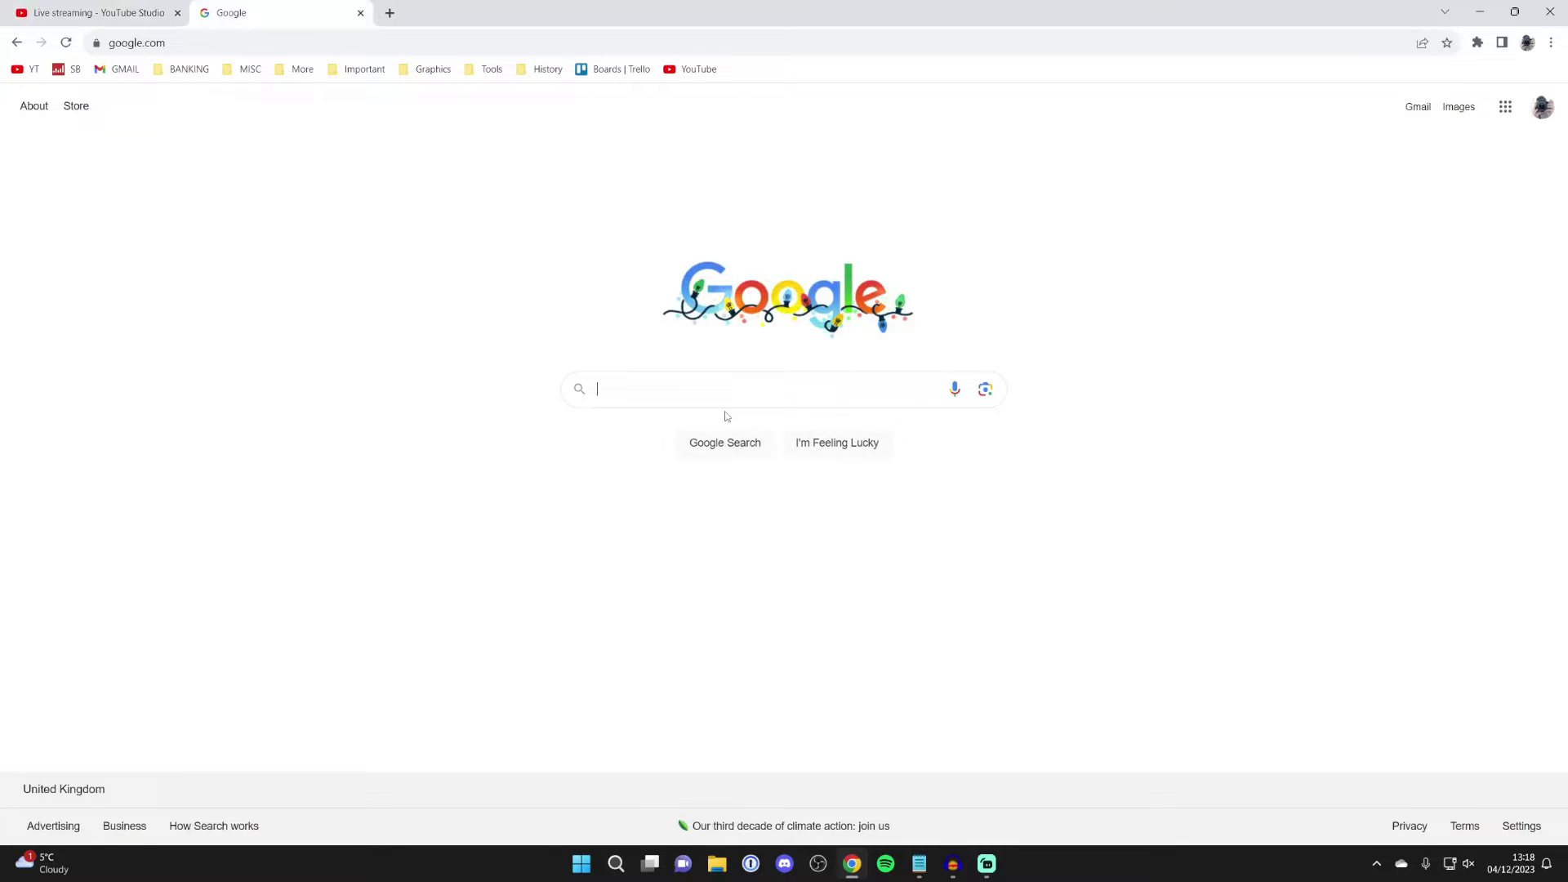
{"action": "type", "text": "obs"}
{"action": "key", "text": "Return"}
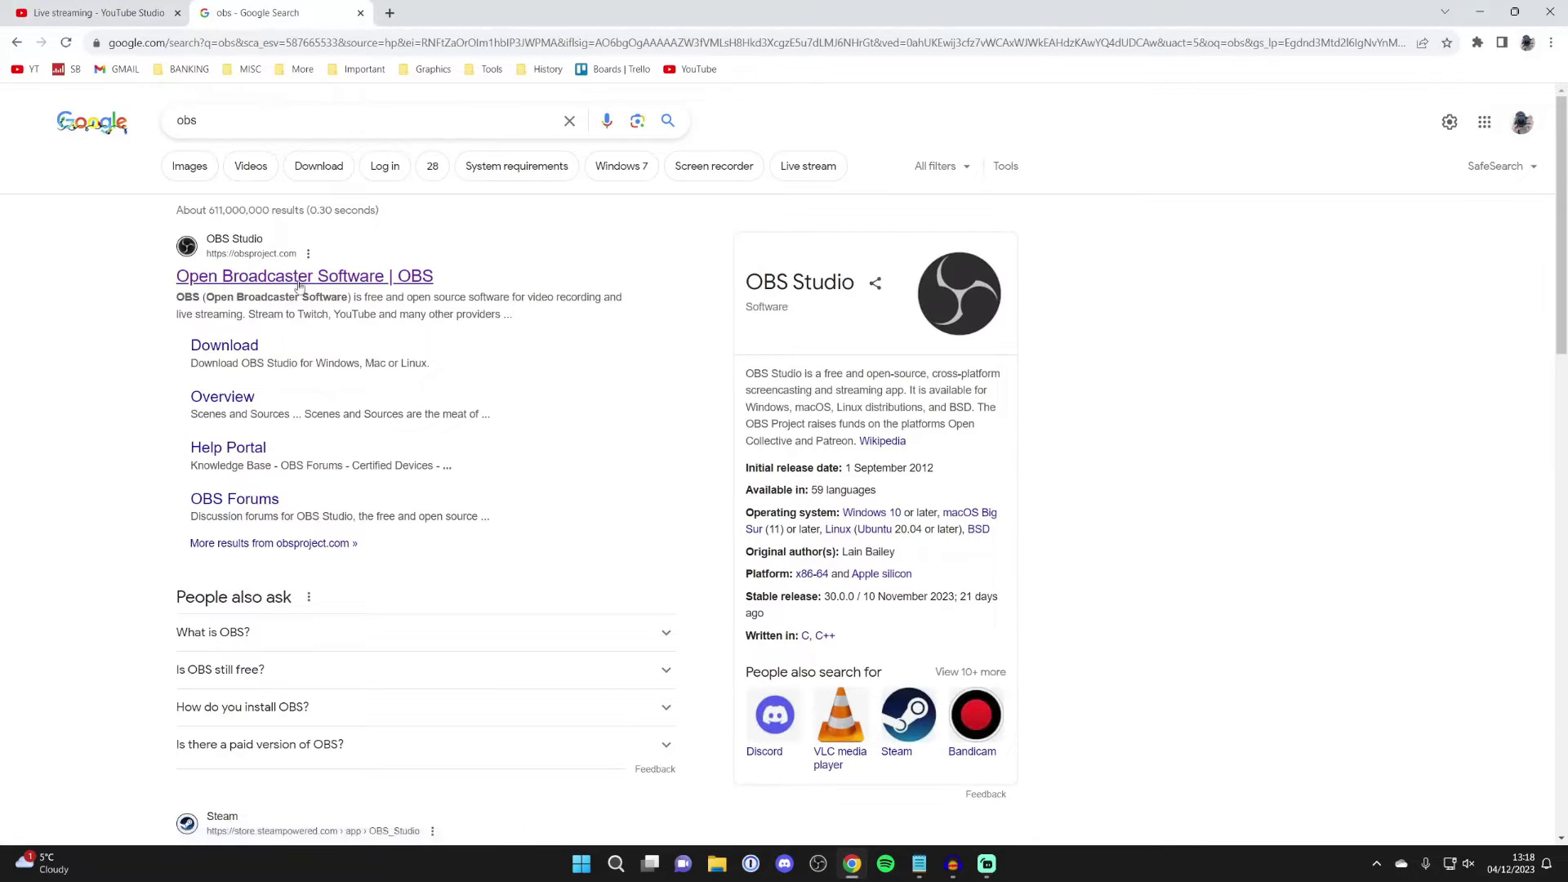
{"action": "left_click", "coordinate": [299, 278]}
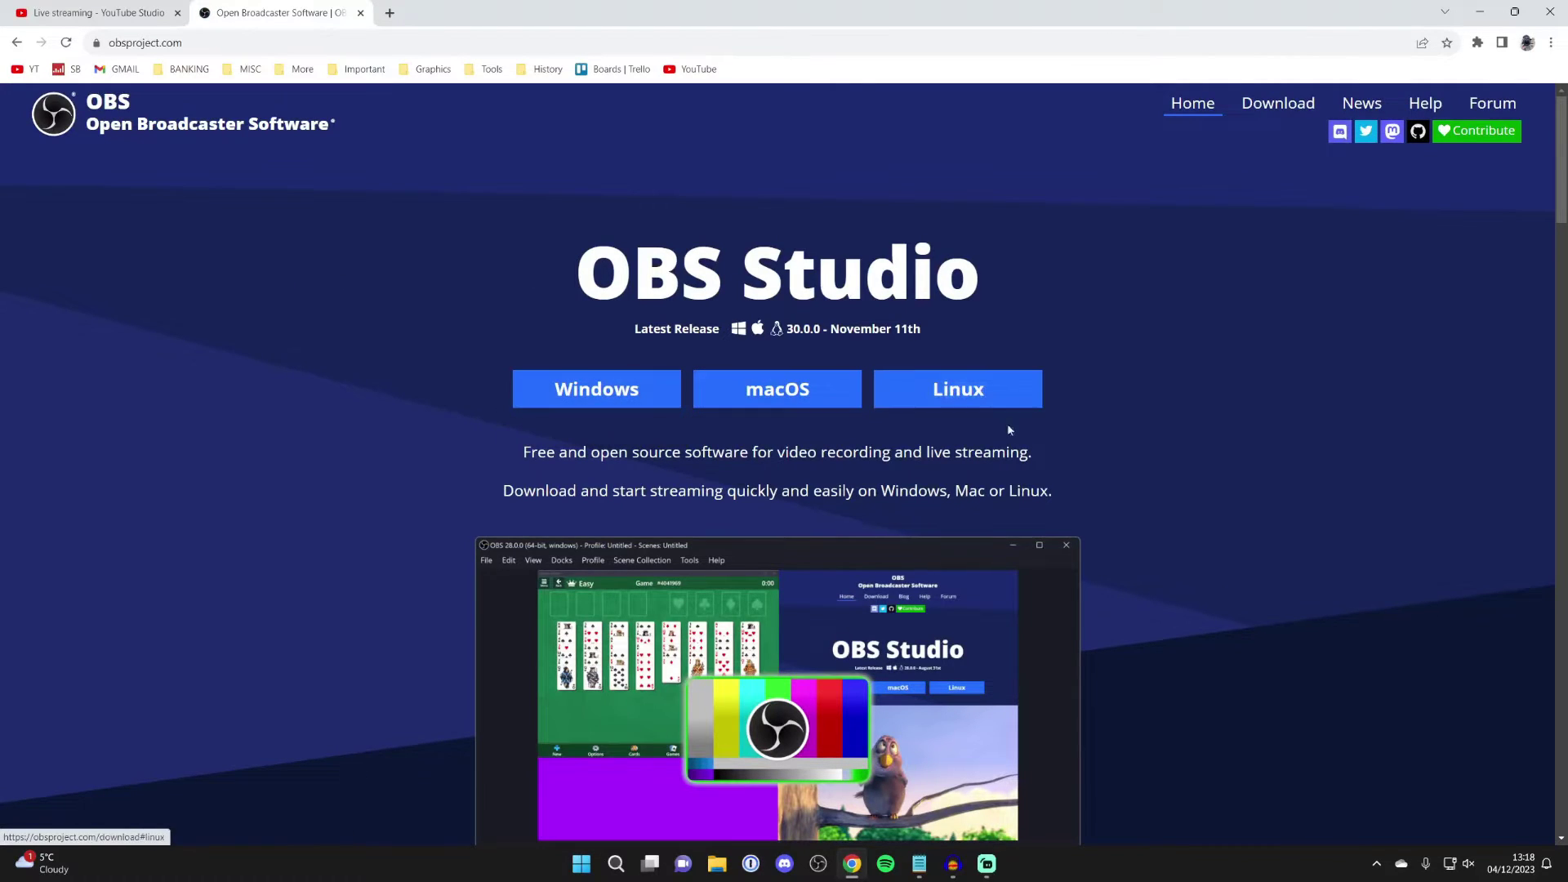
{"action": "left_click", "coordinate": [611, 380]}
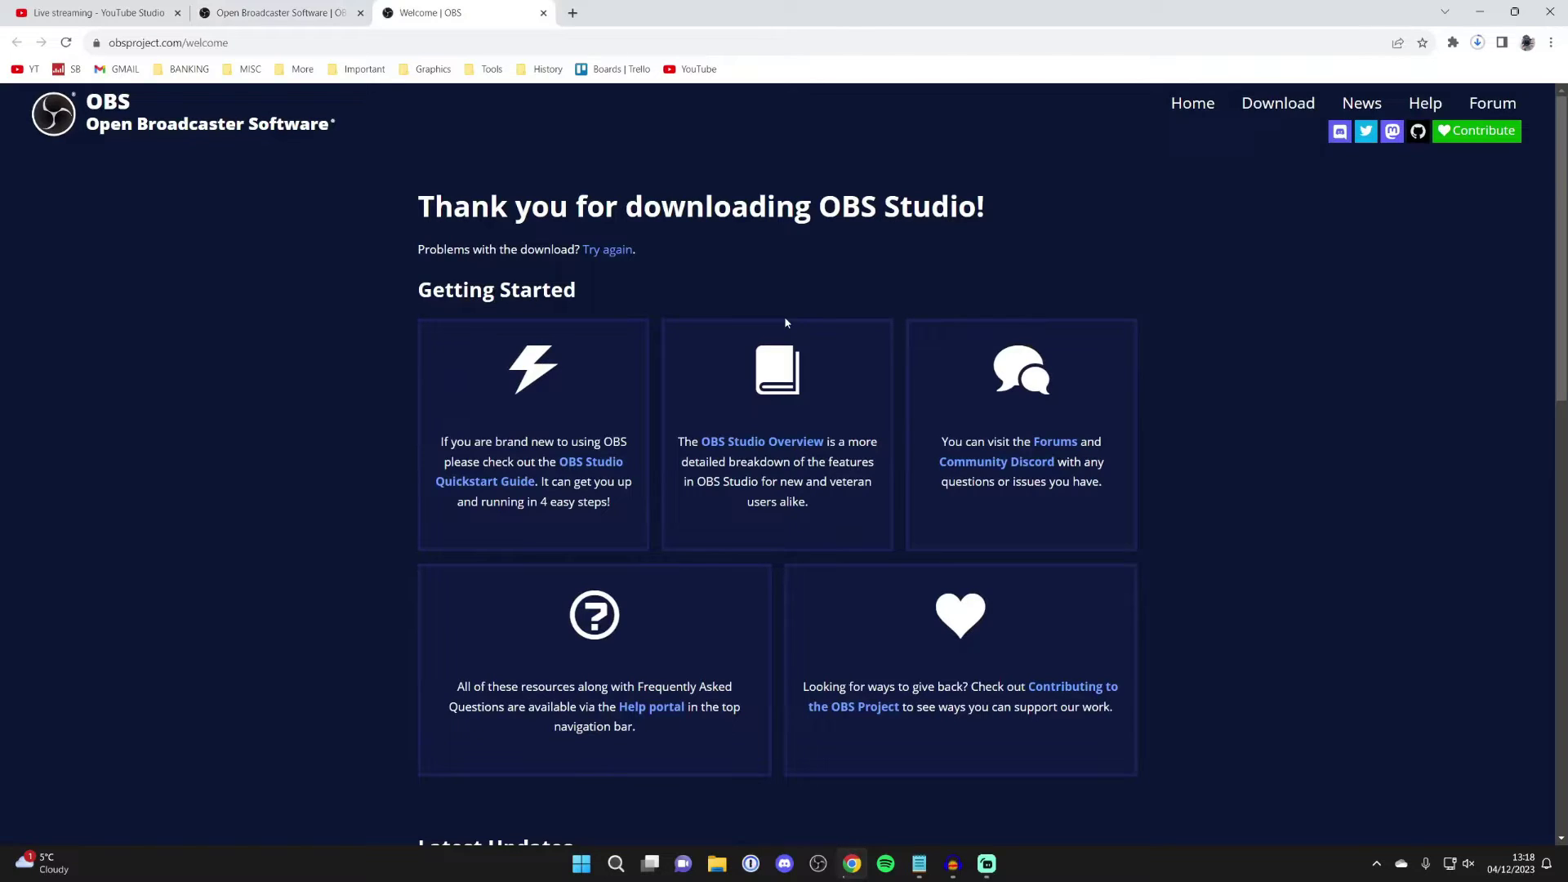
- Check the installer's download progress, then launch OBS Studio 29.1.1
{"action": "left_click", "coordinate": [1477, 43]}
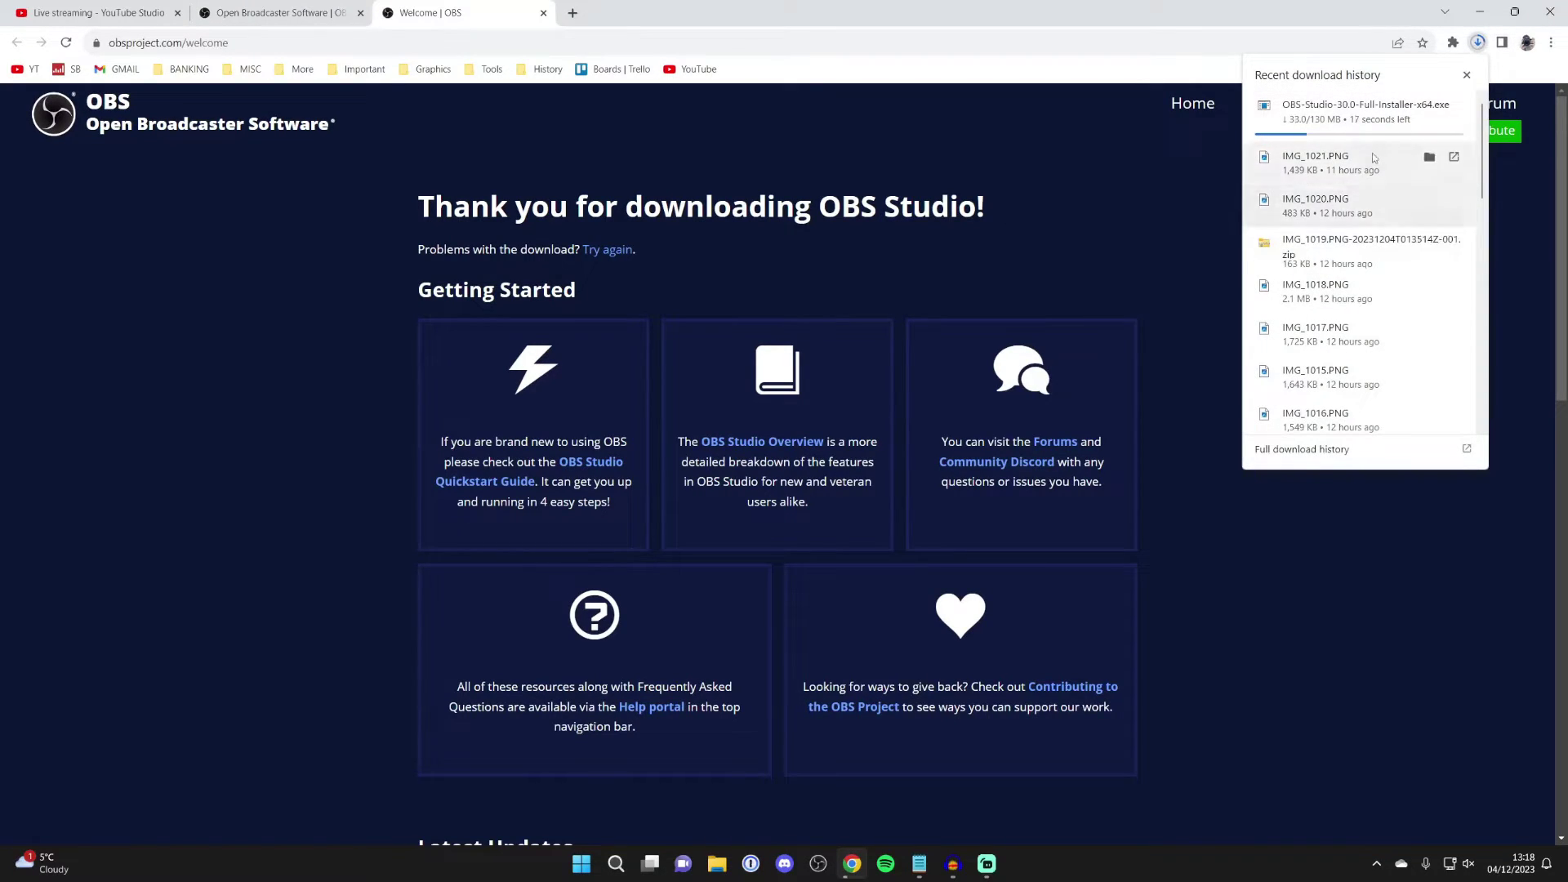
{"action": "left_click", "coordinate": [933, 247]}
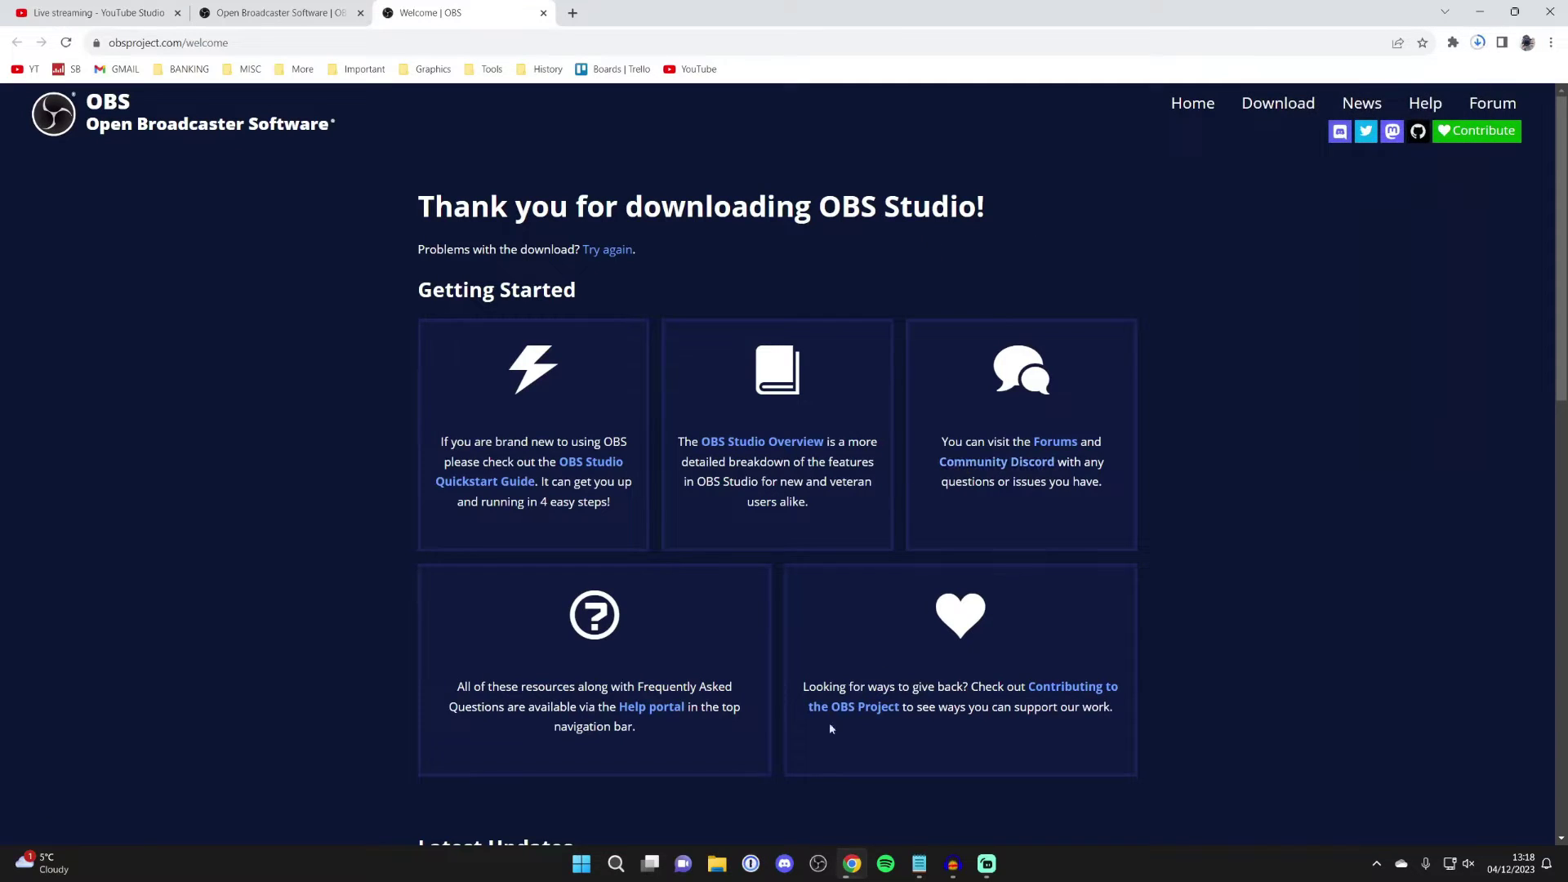
{"action": "left_click", "coordinate": [821, 866]}
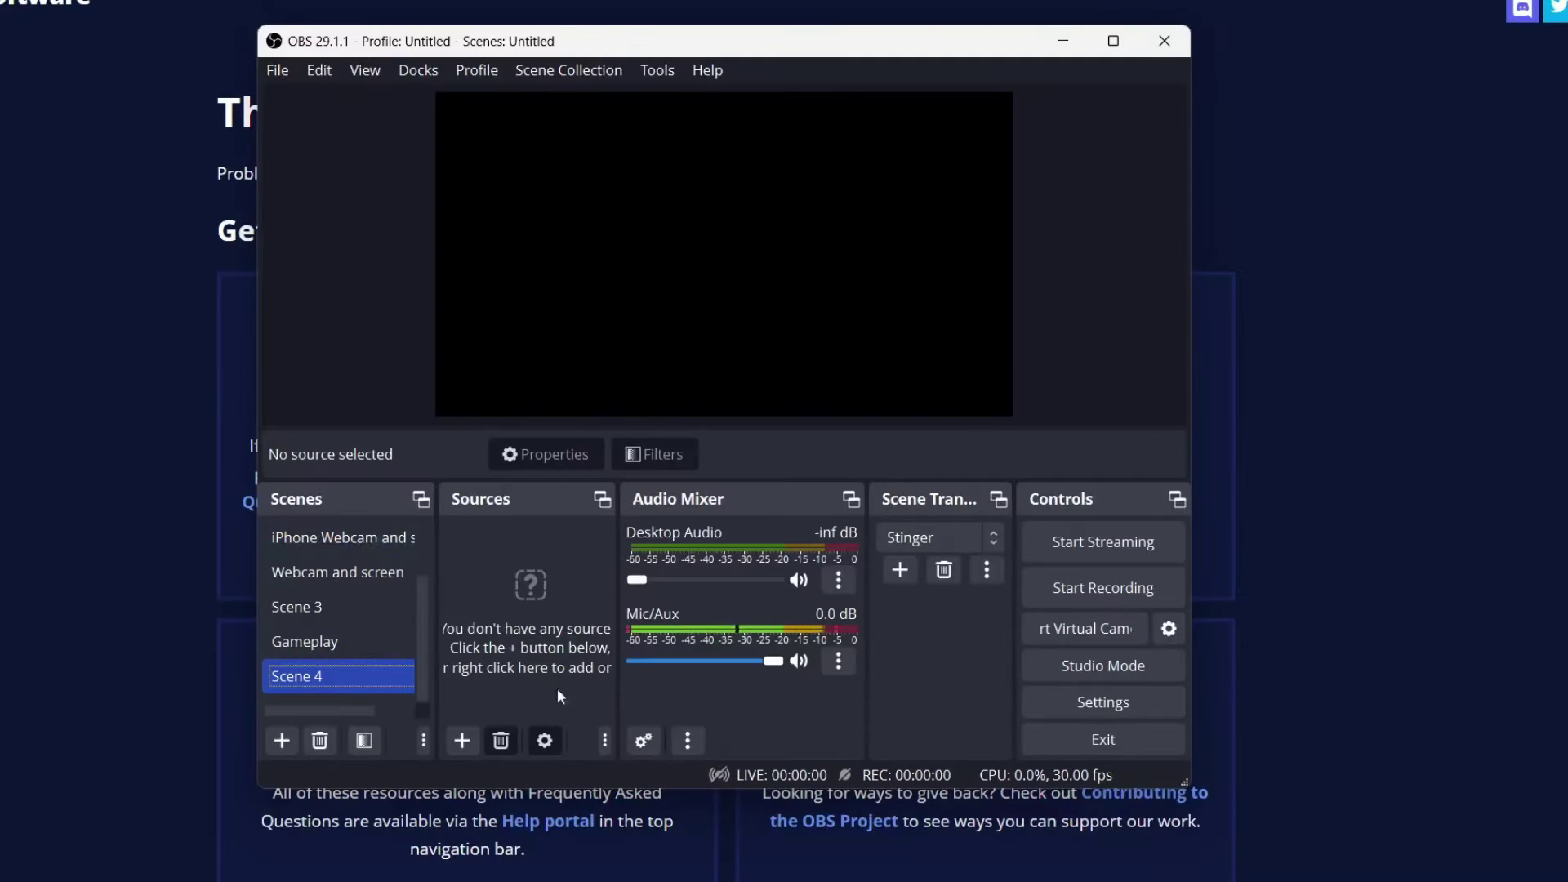
{"action": "scroll", "coordinate": [351, 595], "scroll_direction": "up", "scroll_amount": 2}
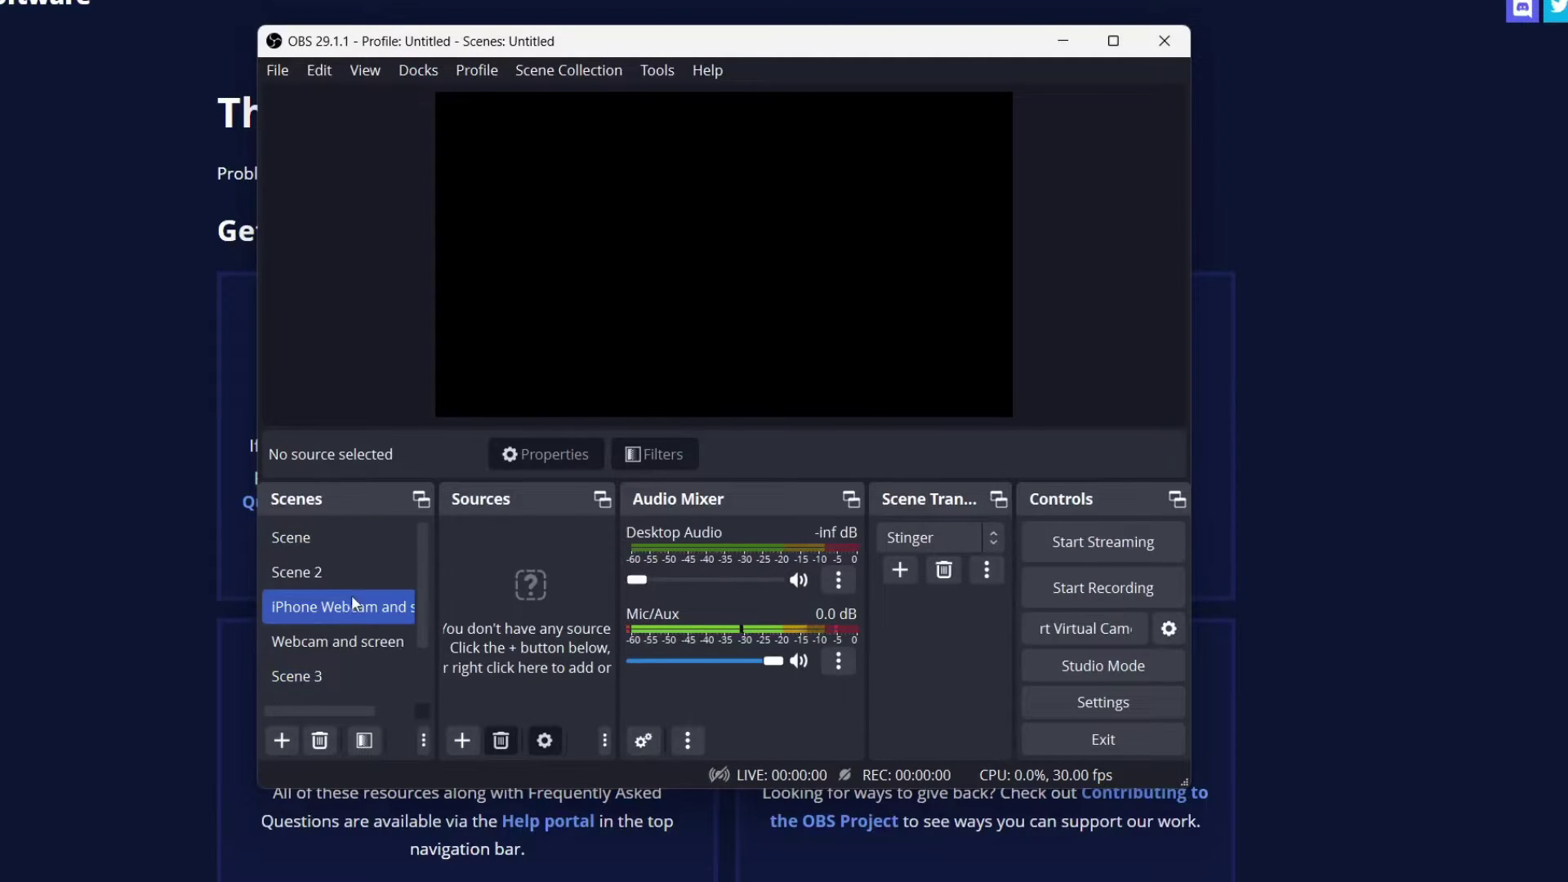
{"action": "scroll", "coordinate": [364, 572], "scroll_direction": "down", "scroll_amount": 2}
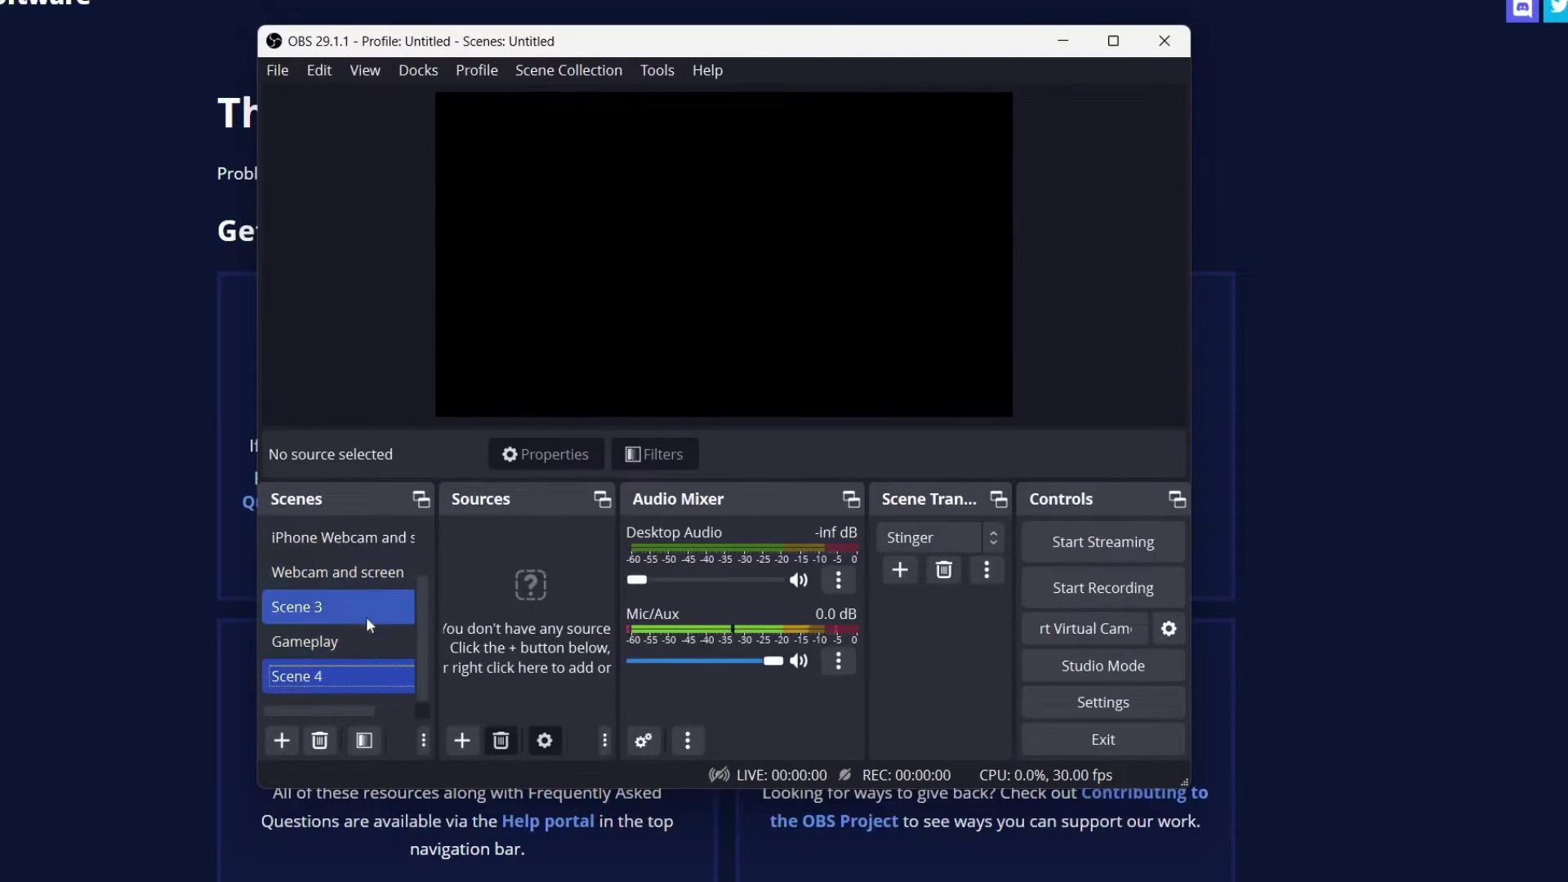
{"action": "scroll", "coordinate": [361, 630], "scroll_direction": "up", "scroll_amount": 1}
{"action": "scroll", "coordinate": [364, 641], "scroll_direction": "down", "scroll_amount": 1}
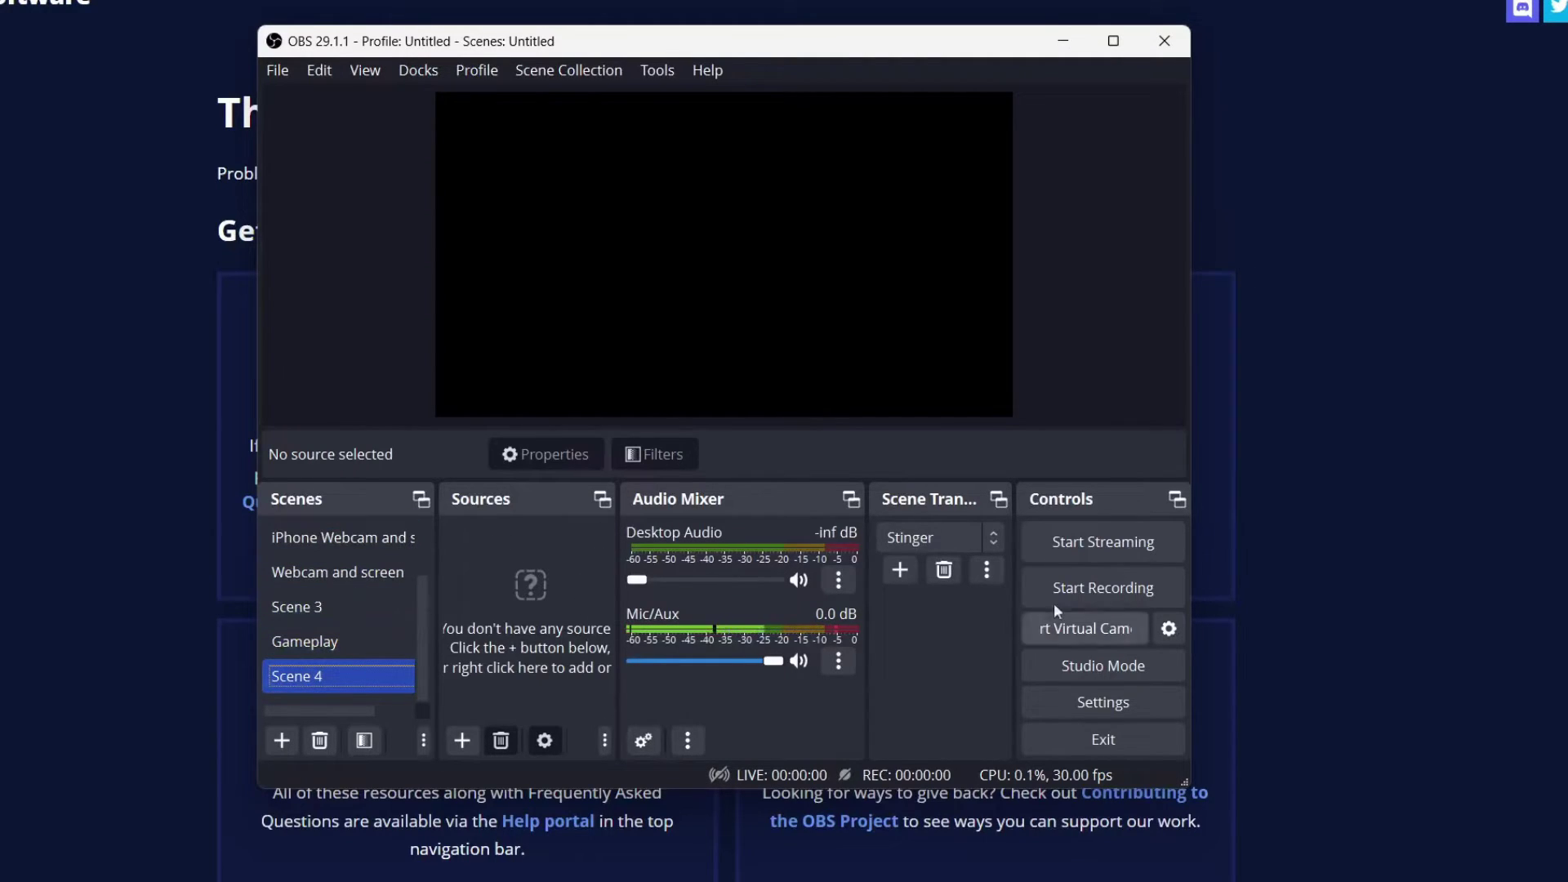
- Set the OBS streaming service to YouTube - RTMPS in Stream settings
{"action": "left_click", "coordinate": [1134, 700]}
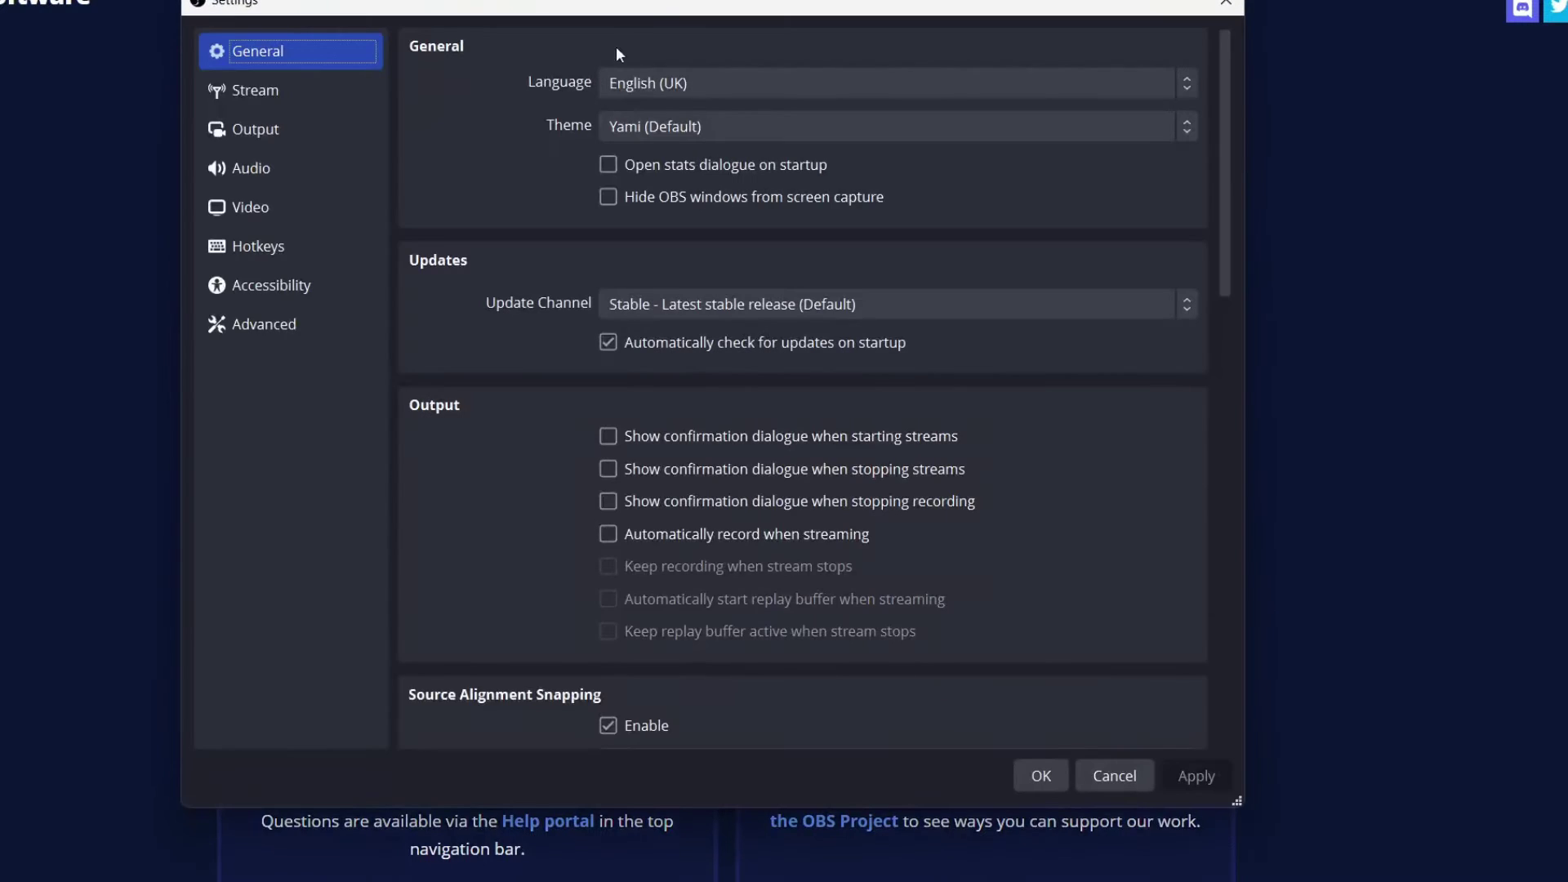
{"action": "left_click_drag", "start_coordinate": [662, 5], "coordinate": [724, 39]}
{"action": "left_click", "coordinate": [370, 138]}
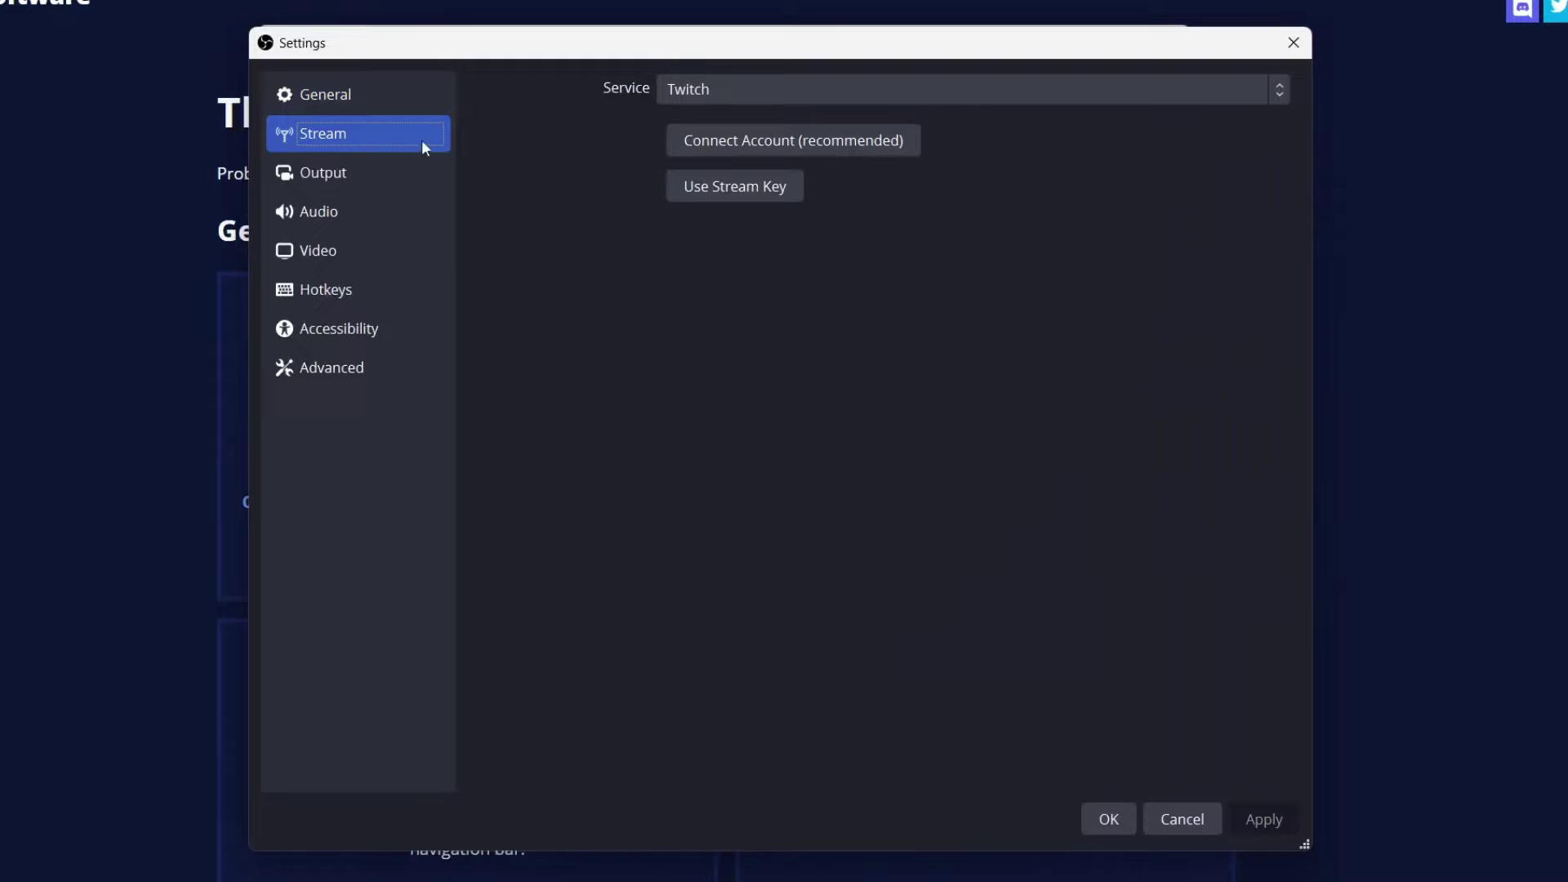
{"action": "left_click", "coordinate": [735, 97]}
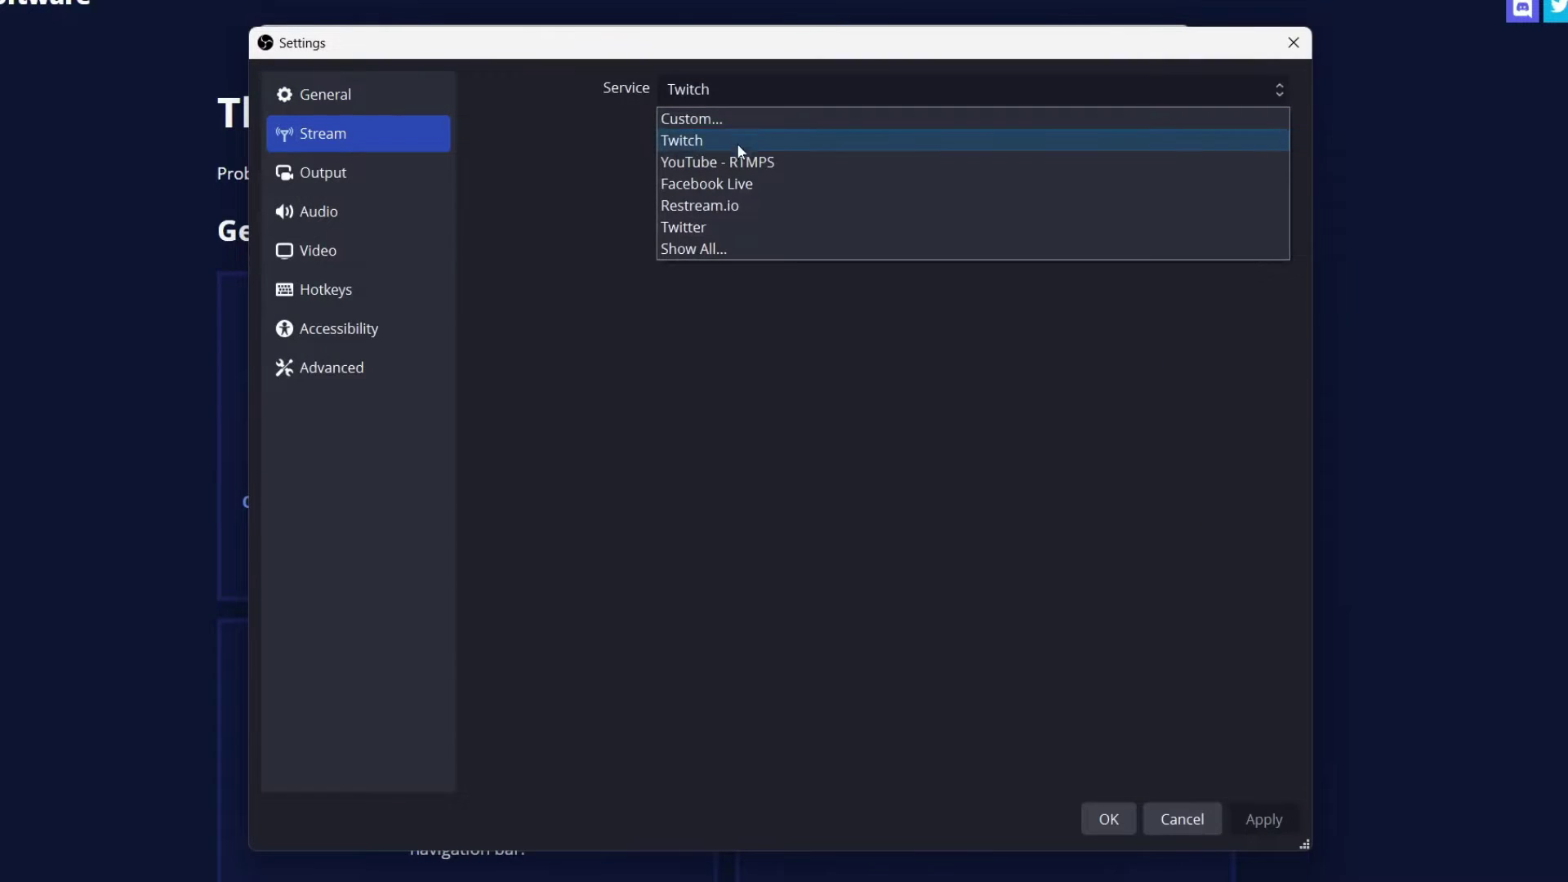
{"action": "left_click", "coordinate": [738, 164]}
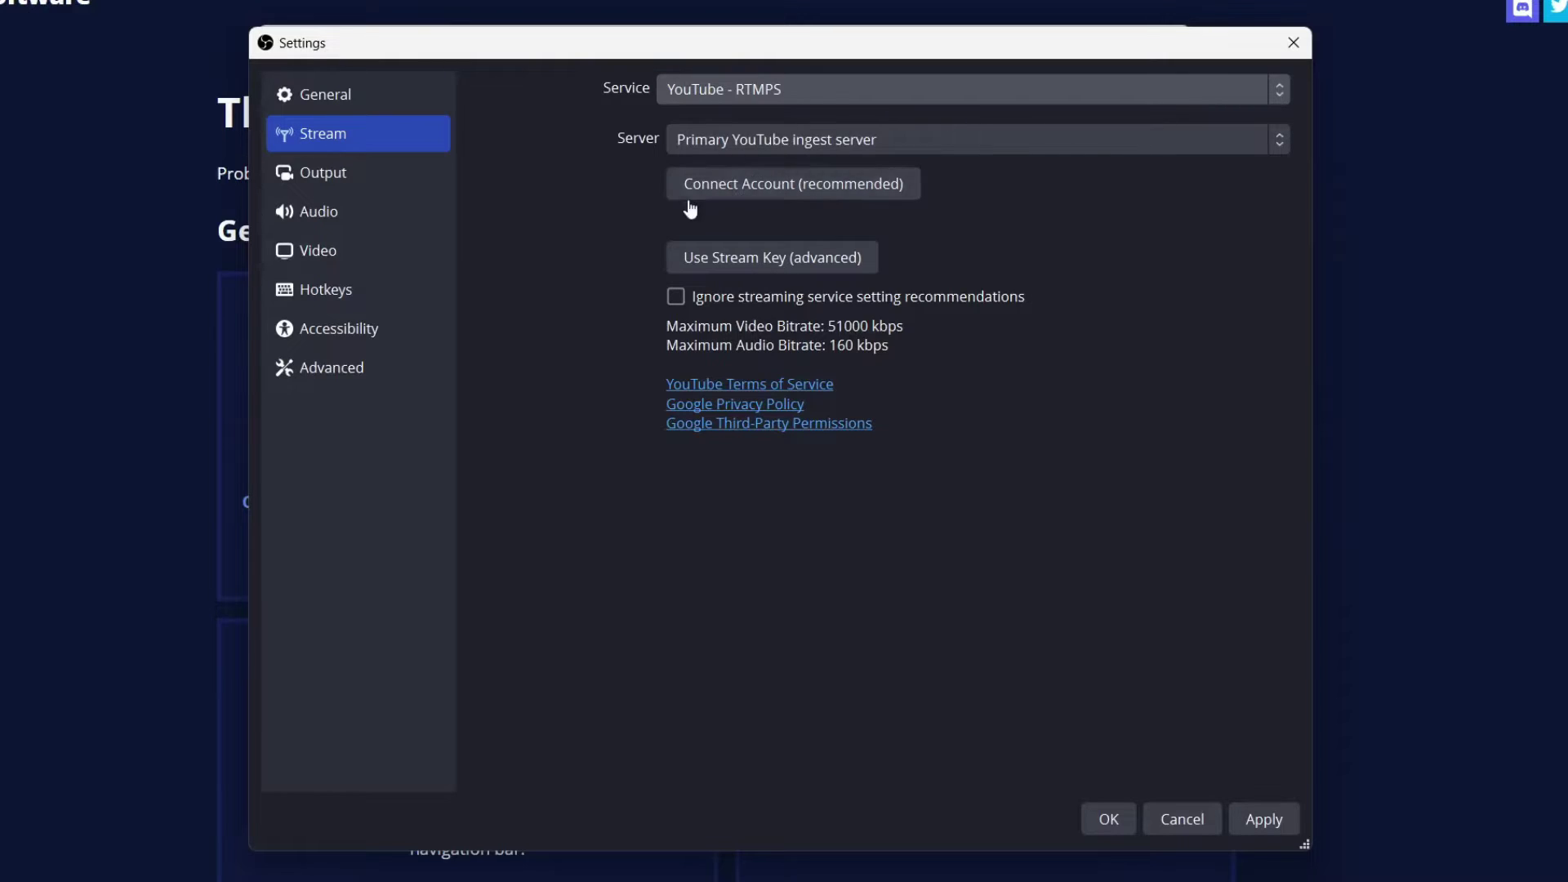
- Paste the stream key copied from YouTube Studio into OBS and apply it
{"action": "left_click", "coordinate": [821, 255]}
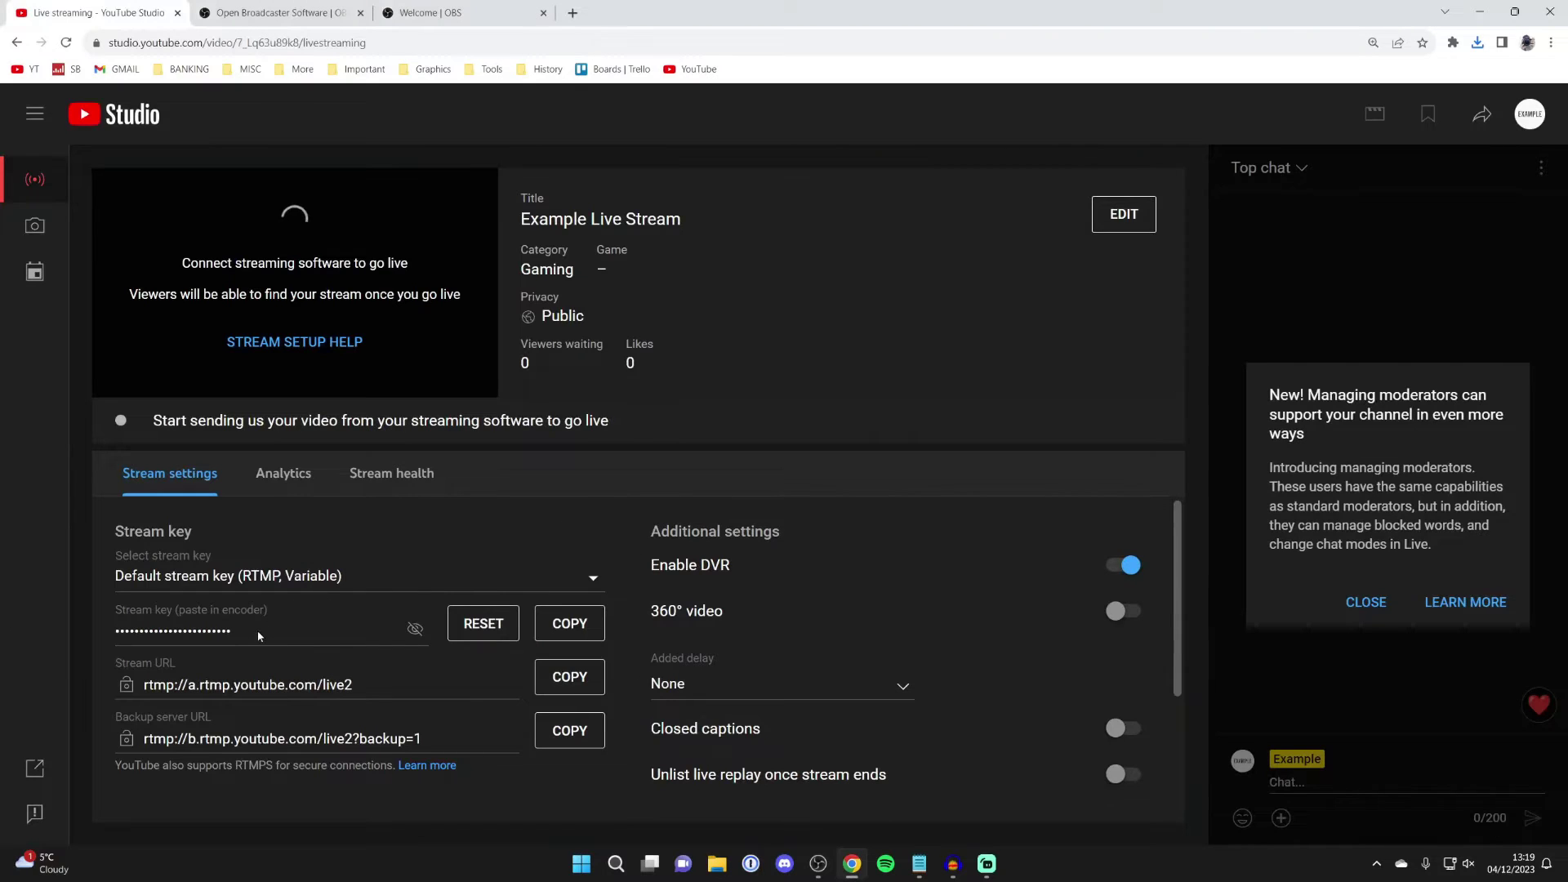
{"action": "left_click", "coordinate": [580, 625]}
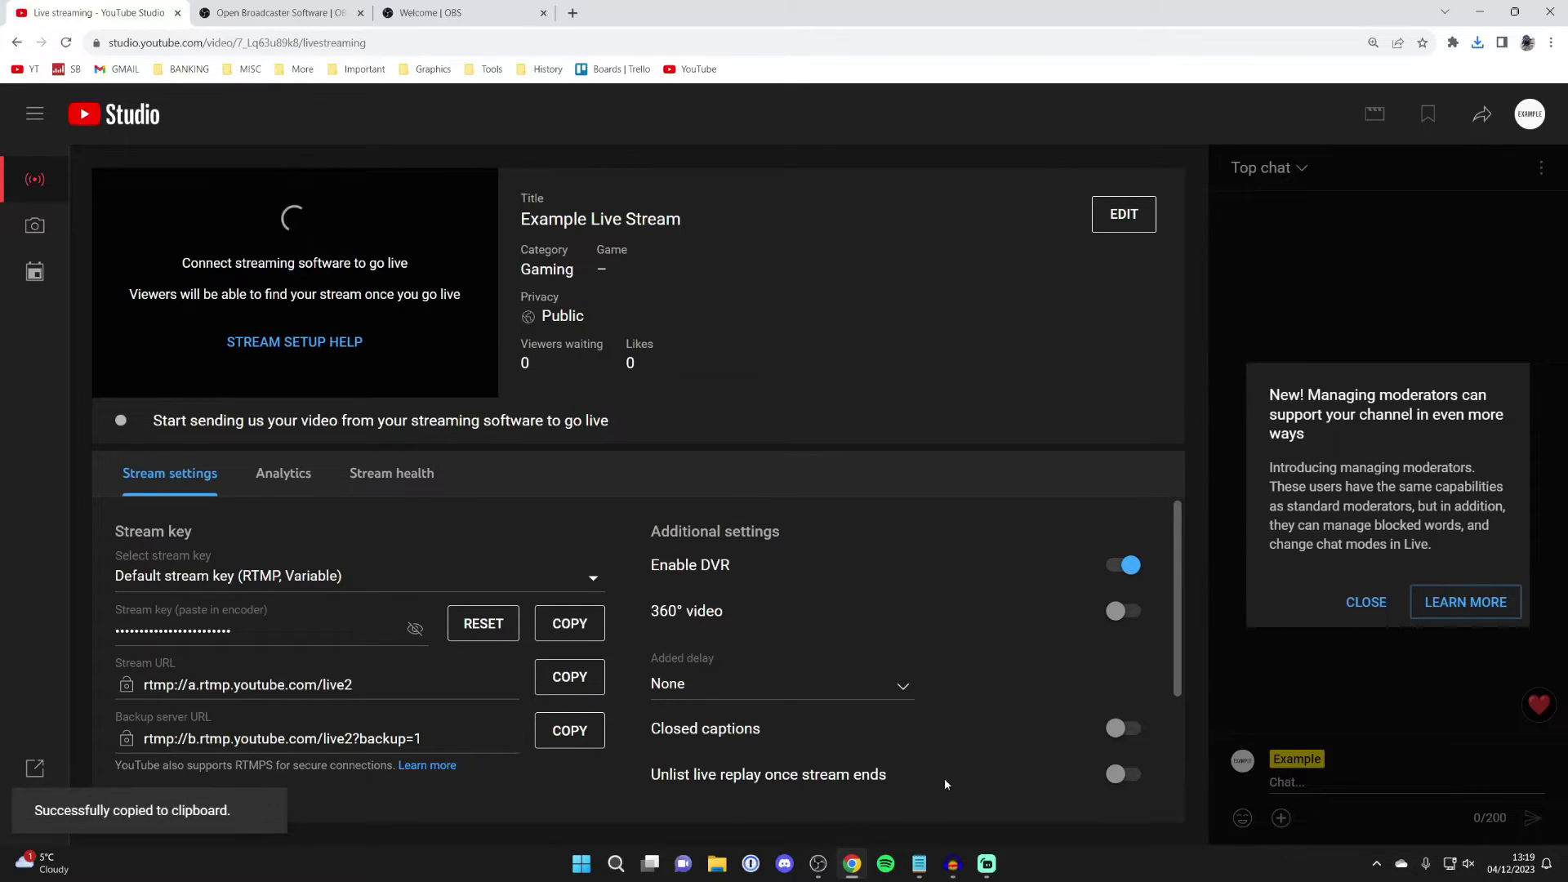
{"action": "left_click", "coordinate": [819, 863]}
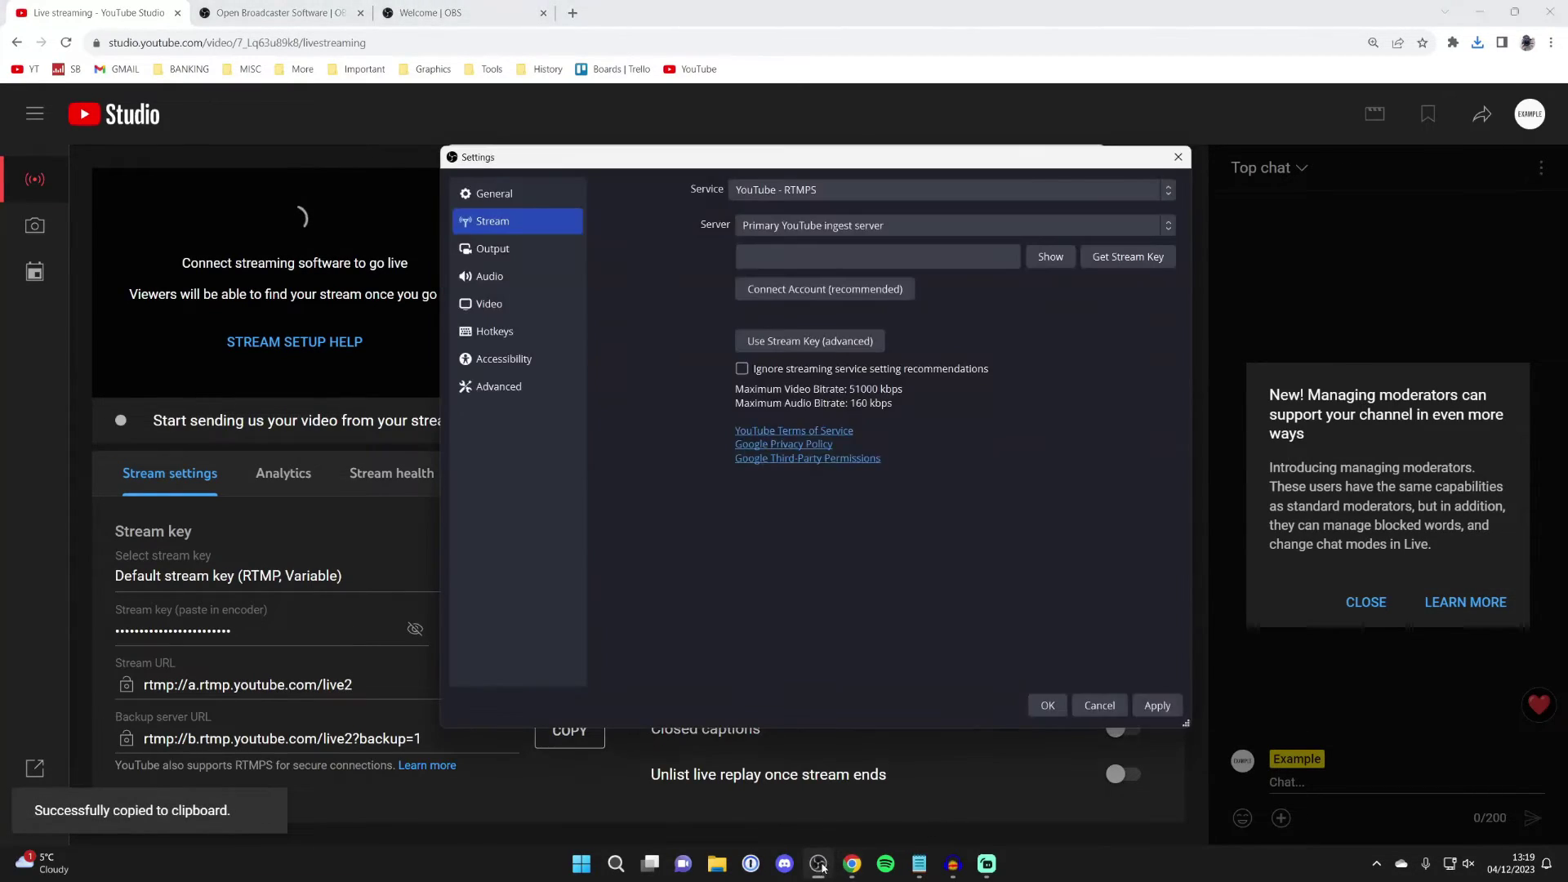
{"action": "right_click", "coordinate": [679, 197]}
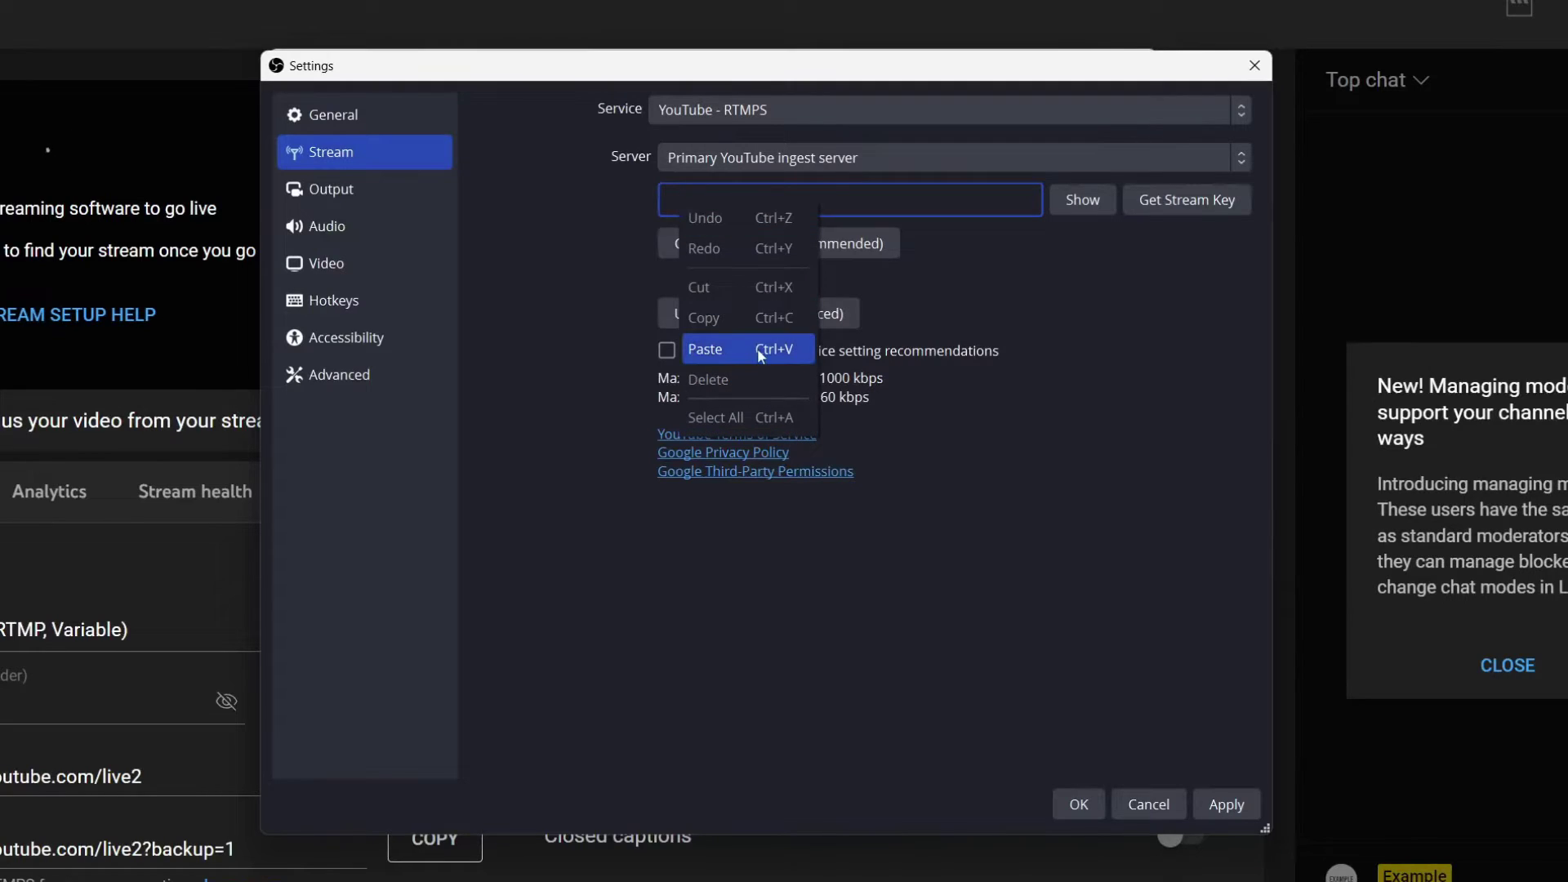
{"action": "left_click", "coordinate": [700, 350]}
{"action": "left_click", "coordinate": [1215, 805]}
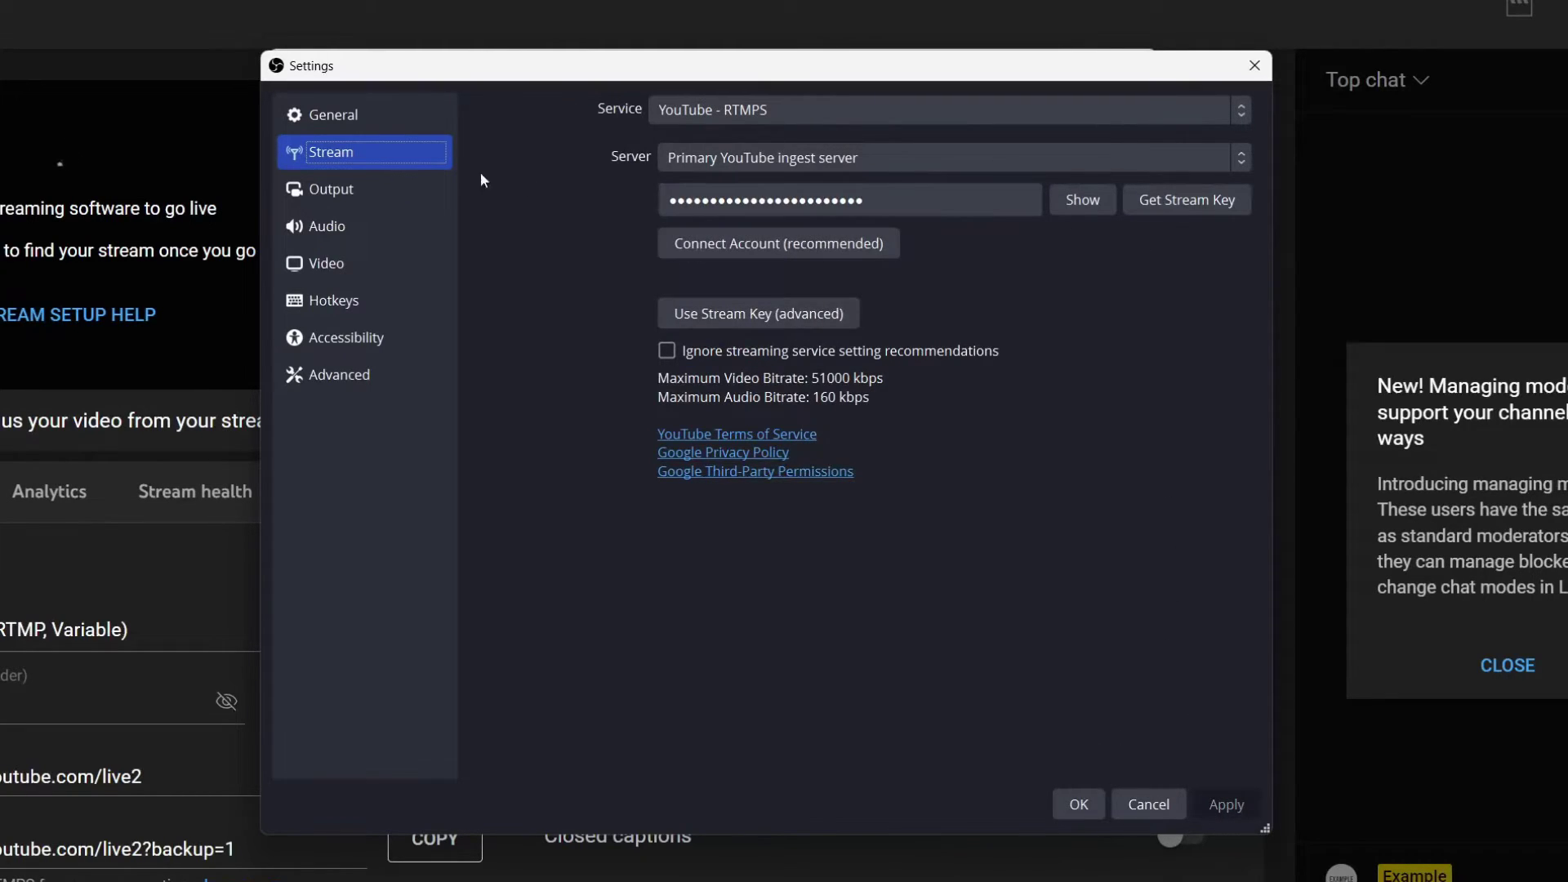
- Confirm Output keeps Simple mode, NVENC H.264 encoder and P4 Medium preset, then view Audio settings
{"action": "left_click", "coordinate": [355, 189]}
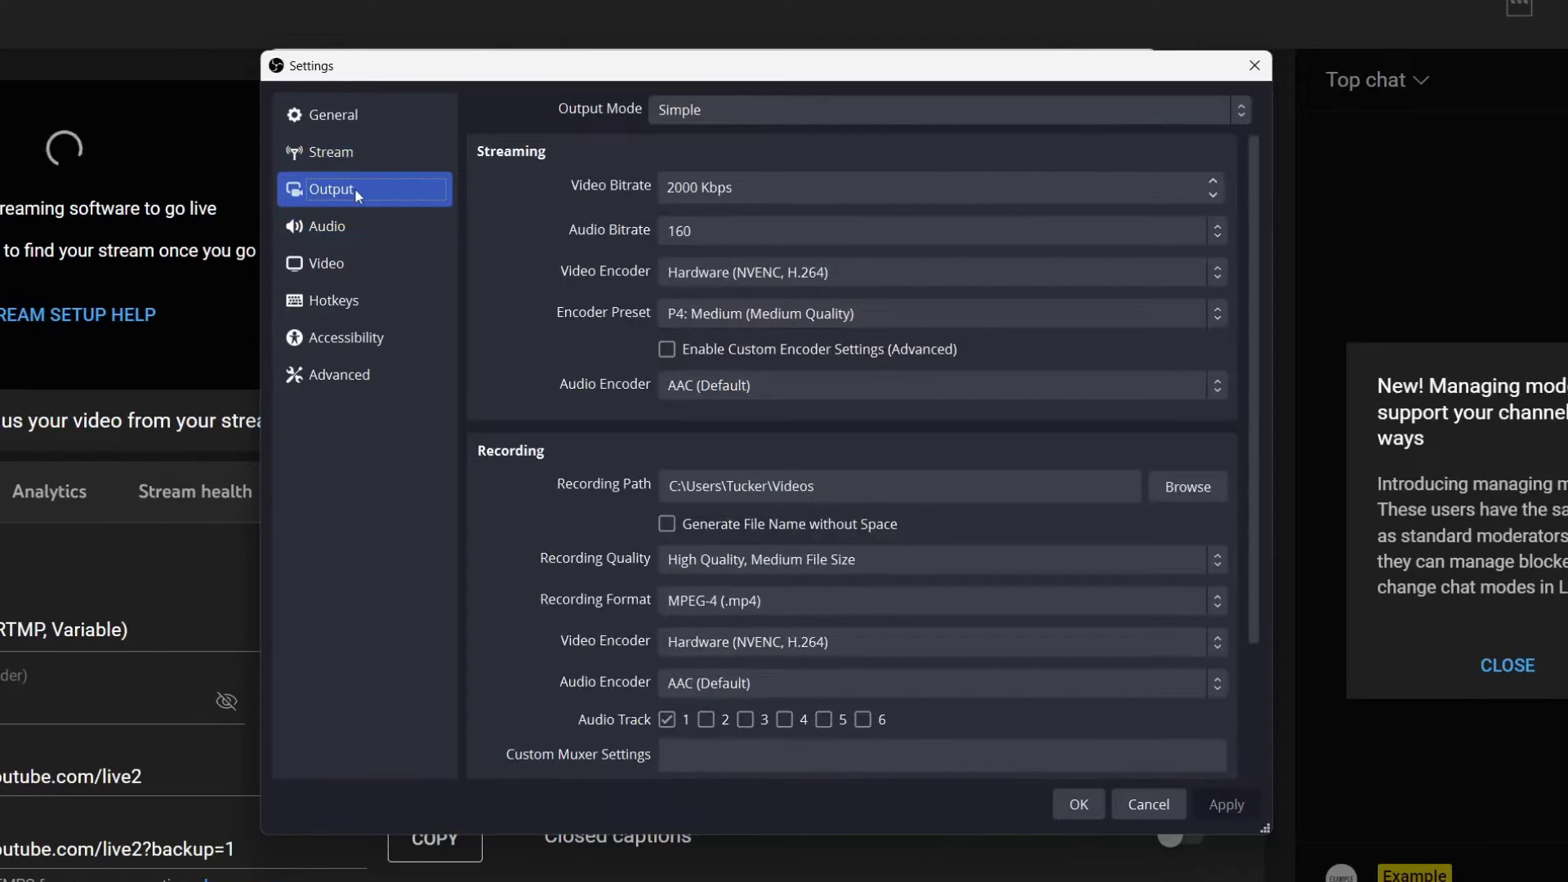
{"action": "left_click", "coordinate": [712, 102]}
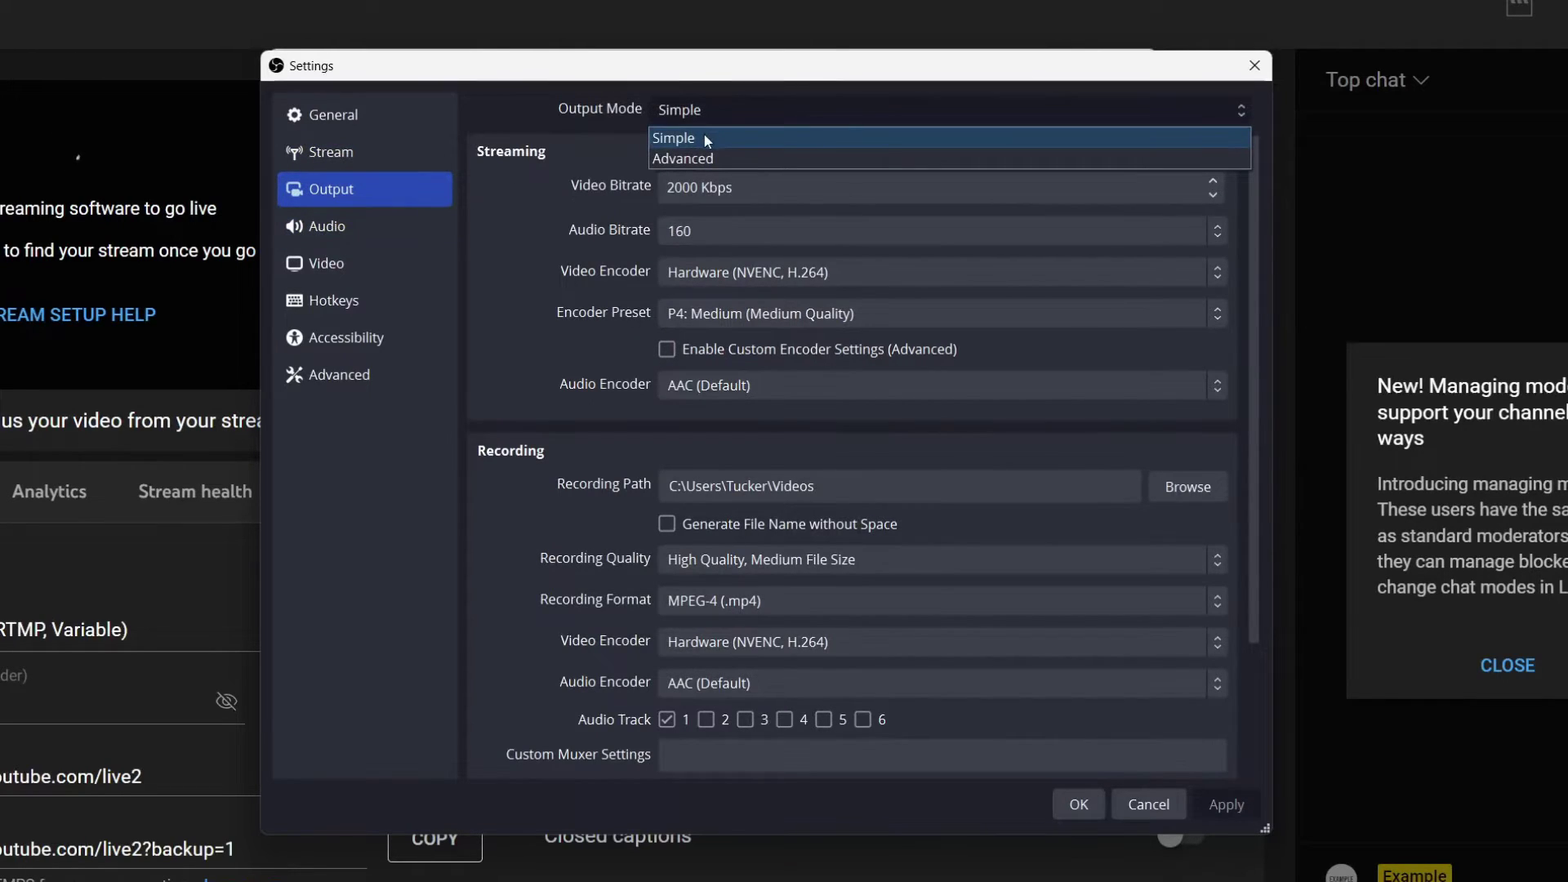
{"action": "left_click", "coordinate": [705, 137]}
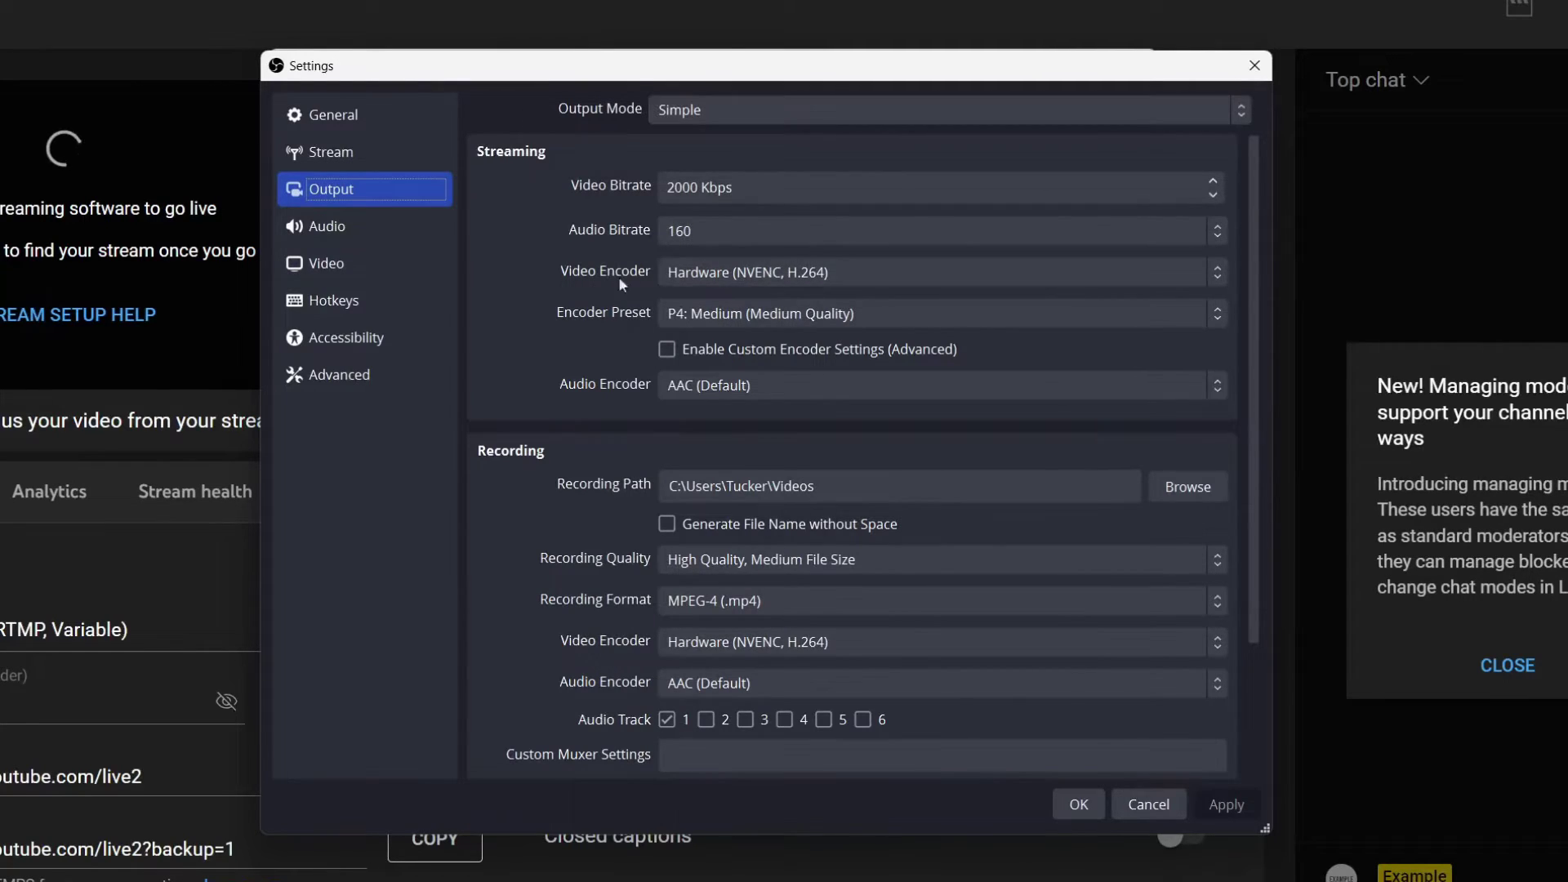
{"action": "left_click", "coordinate": [699, 272]}
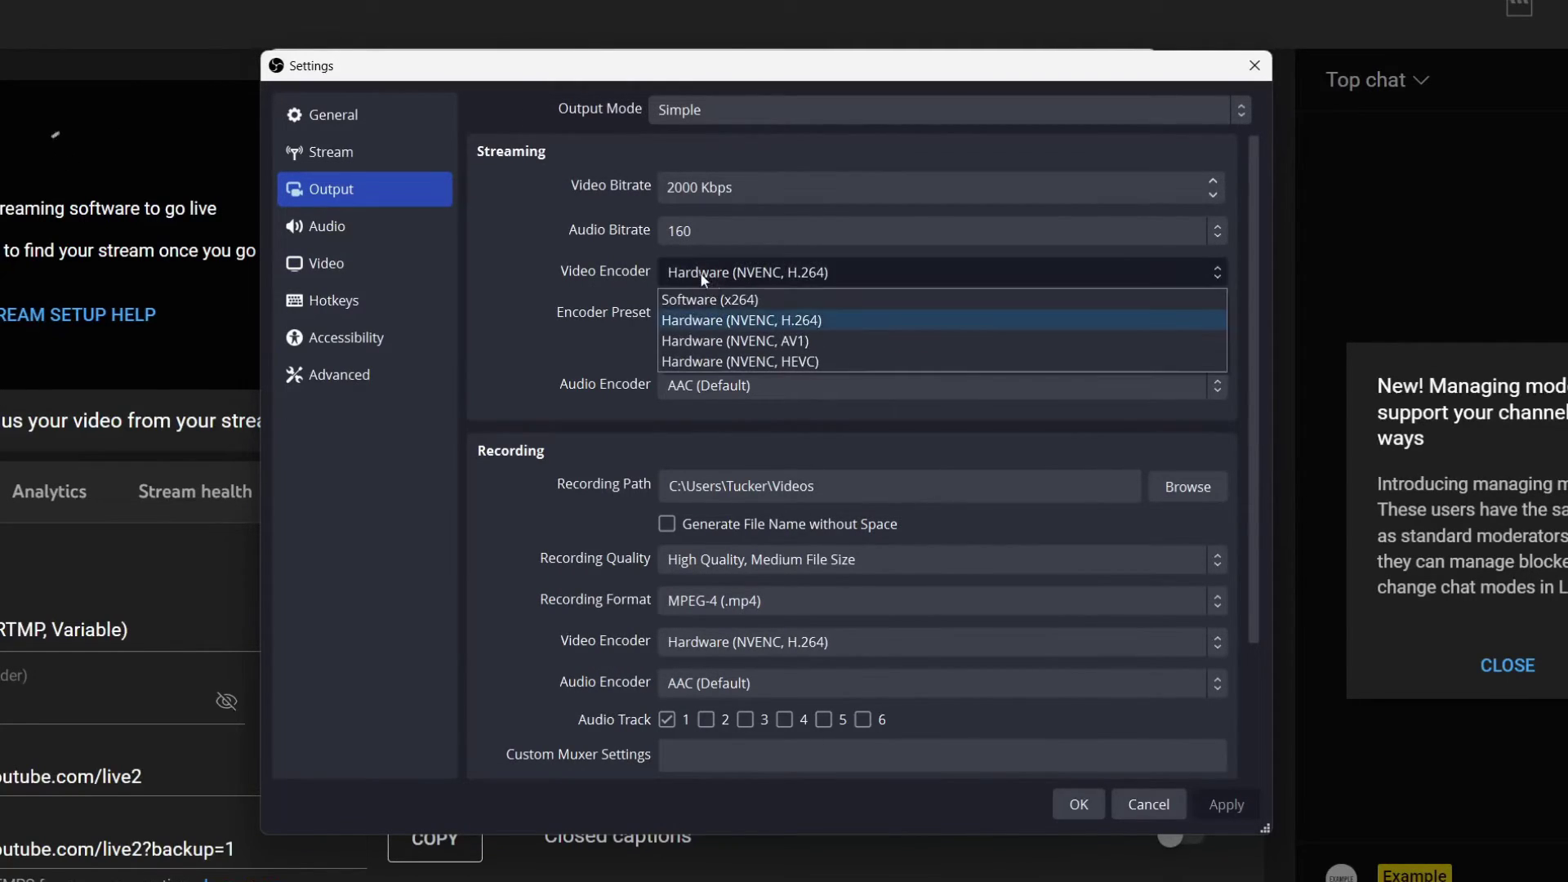
{"action": "left_click", "coordinate": [746, 319]}
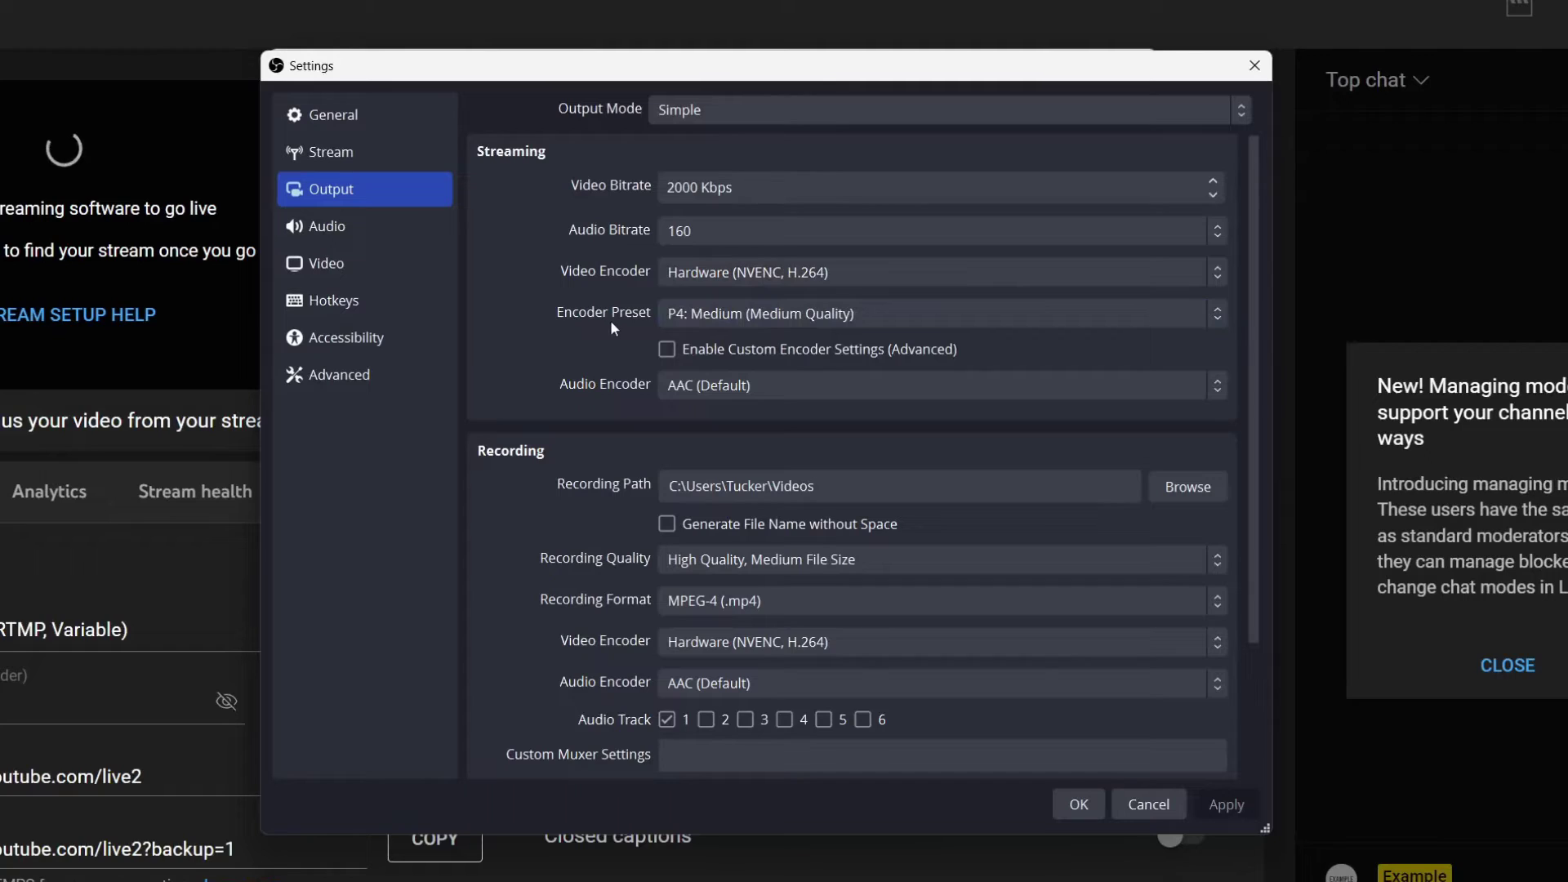
{"action": "left_click", "coordinate": [727, 317]}
{"action": "left_click", "coordinate": [763, 400]}
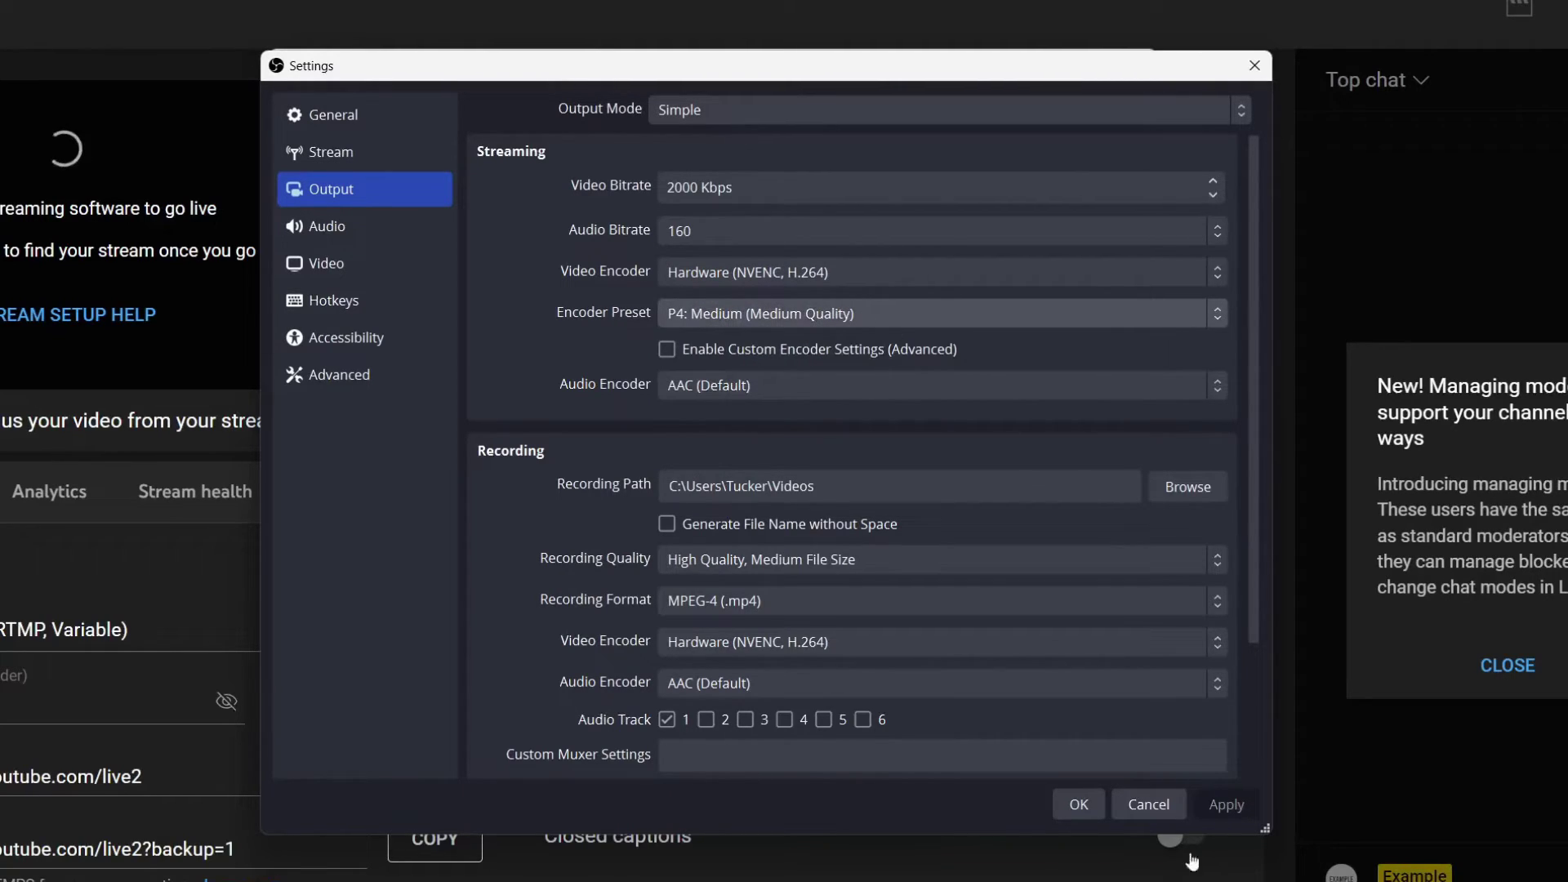
{"action": "left_click", "coordinate": [385, 231]}
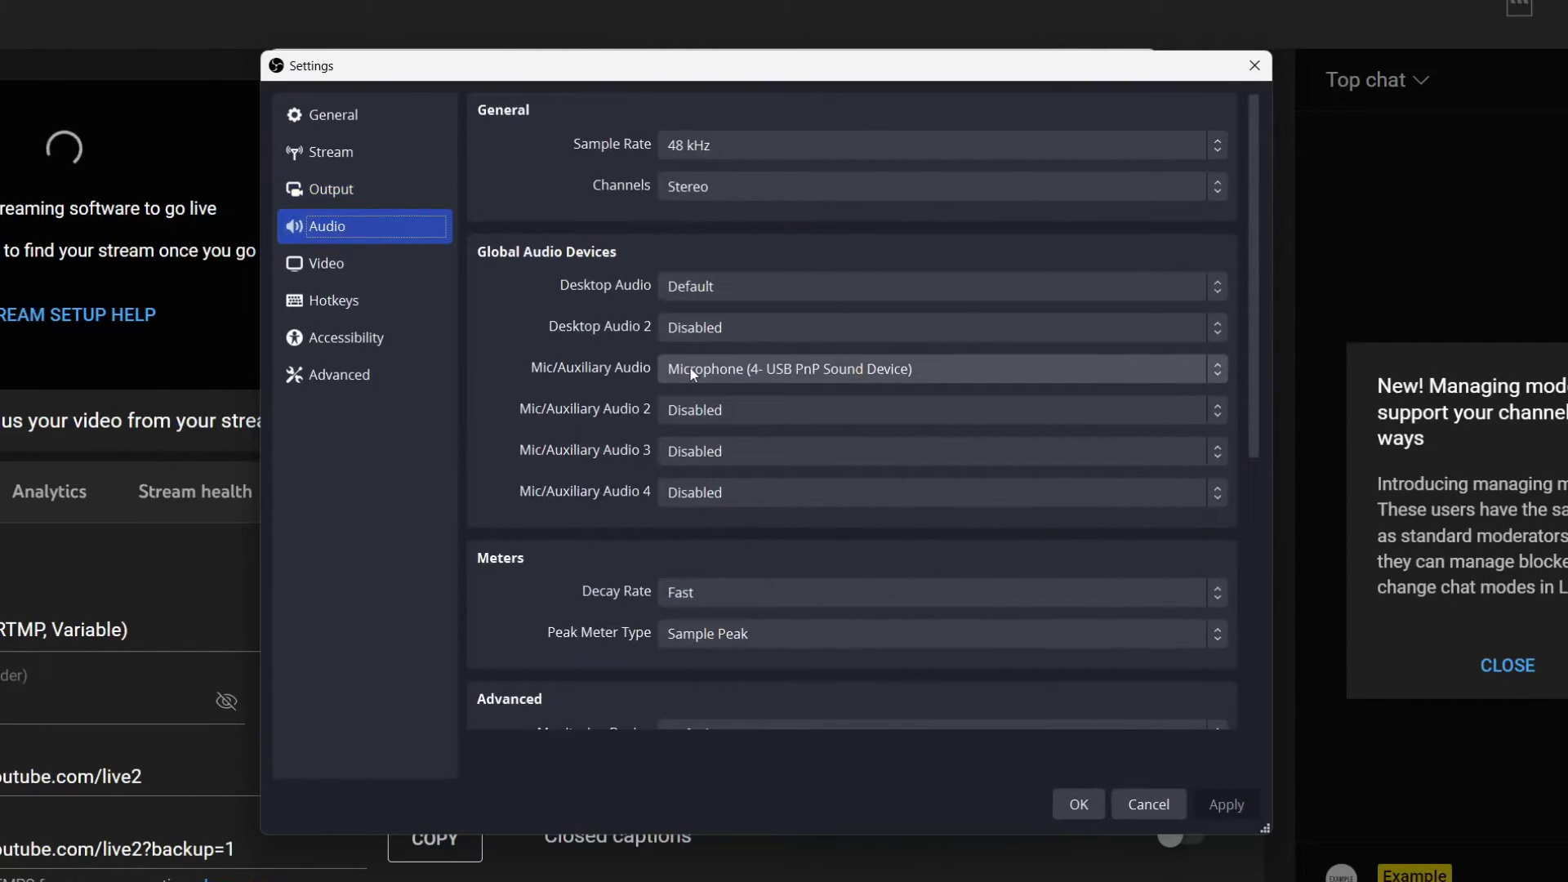
- Keep the USB microphone, review Video resolution and FPS, and go back to Output settings
{"action": "left_click", "coordinate": [689, 366]}
{"action": "left_click", "coordinate": [370, 258]}
{"action": "left_click", "coordinate": [370, 258]}
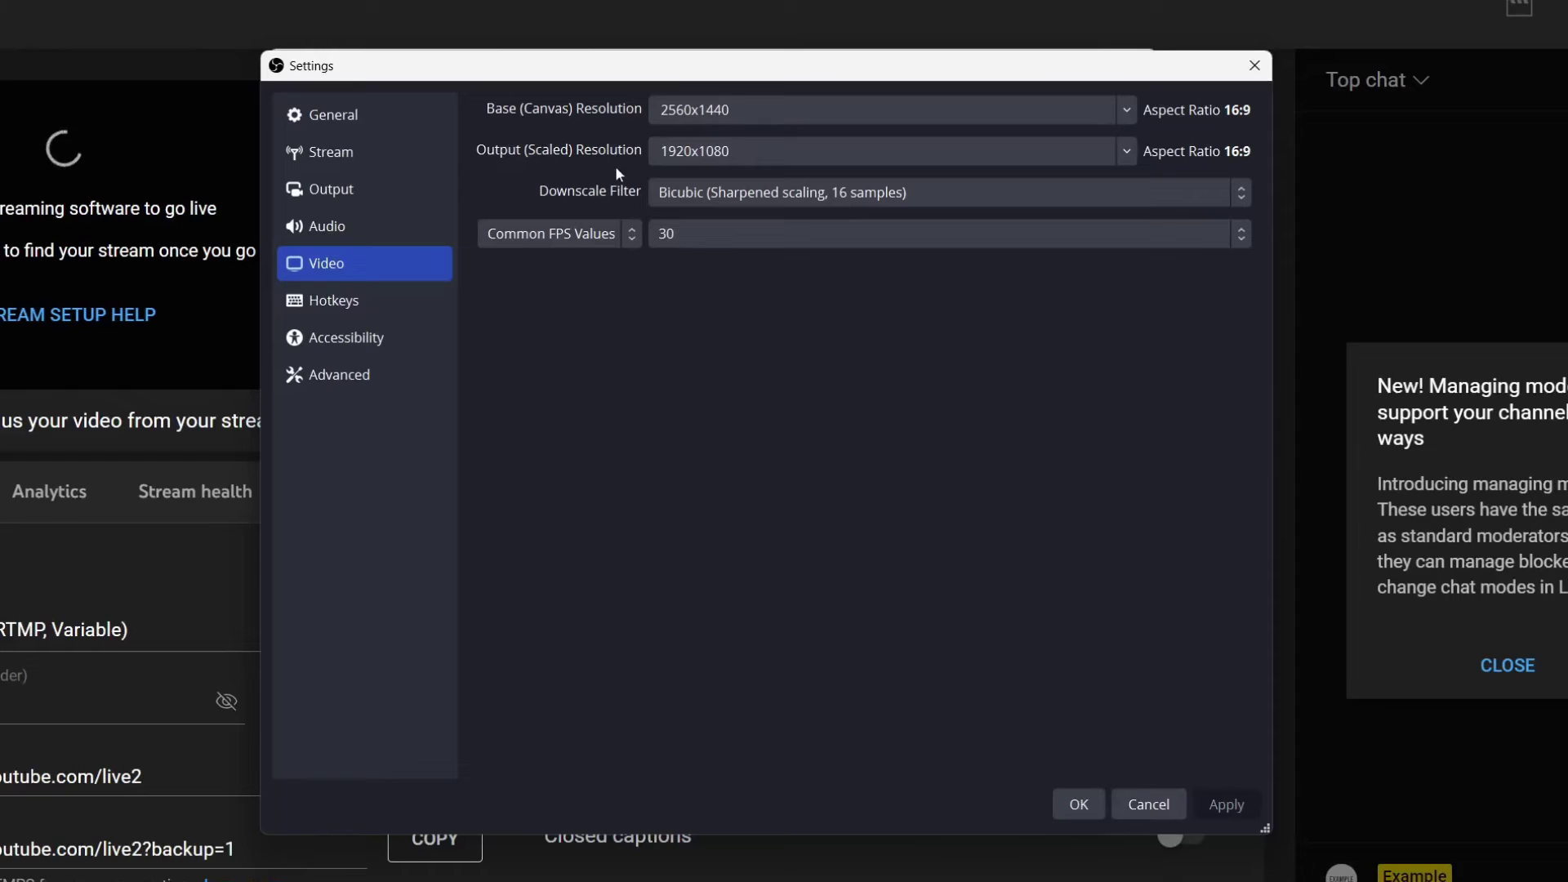
{"action": "left_click", "coordinate": [403, 190]}
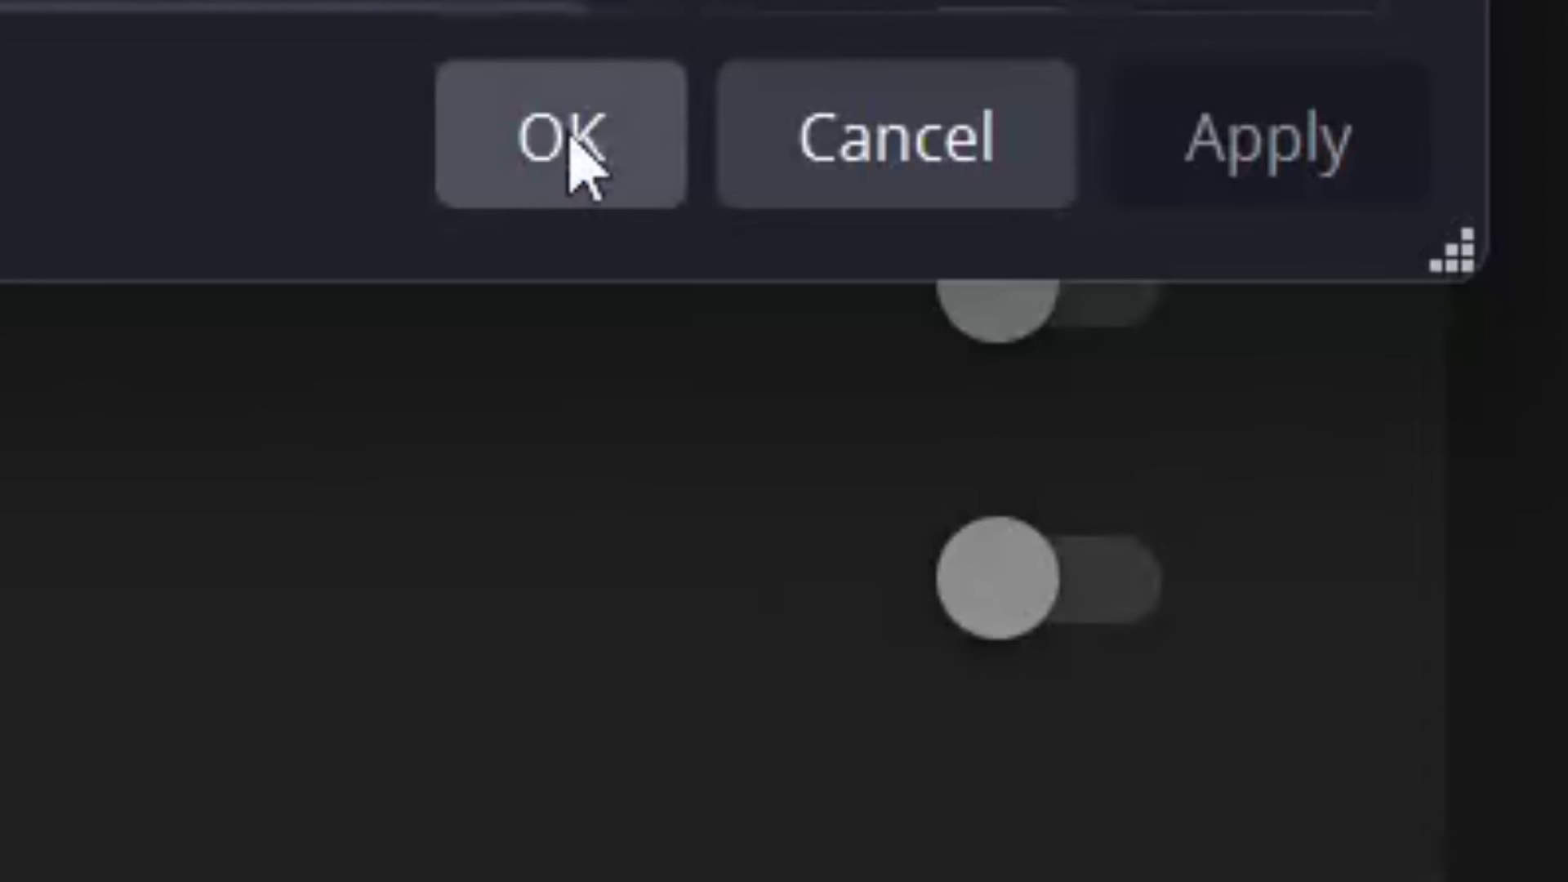
- Save and close Settings, then add a new scene named 'Screen'
{"action": "left_click", "coordinate": [1079, 804]}
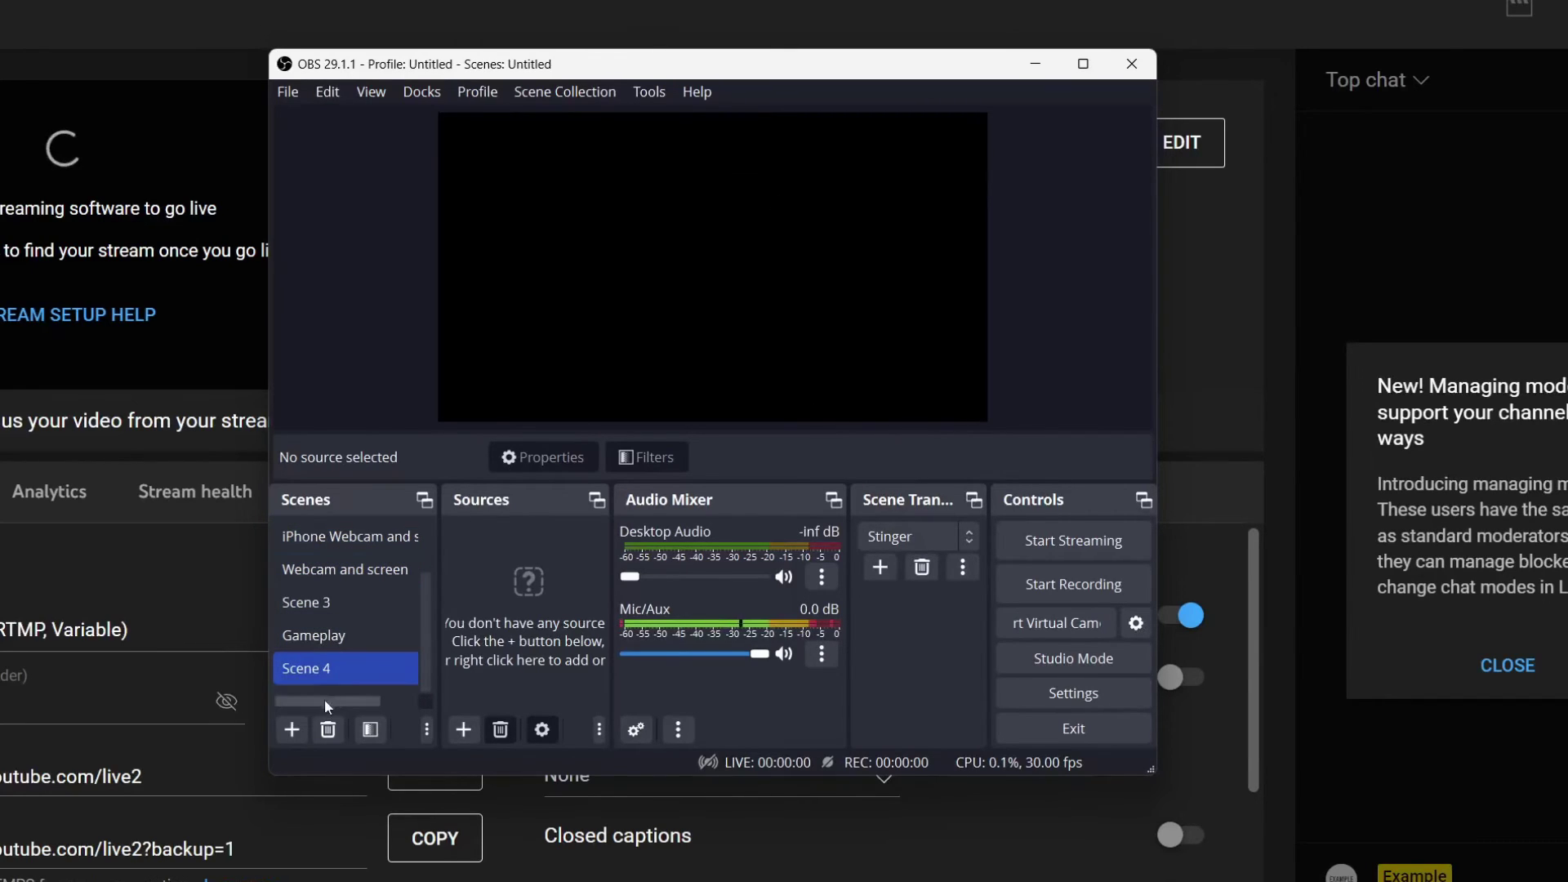
{"action": "left_click", "coordinate": [291, 730]}
{"action": "type", "text": "Screen"}
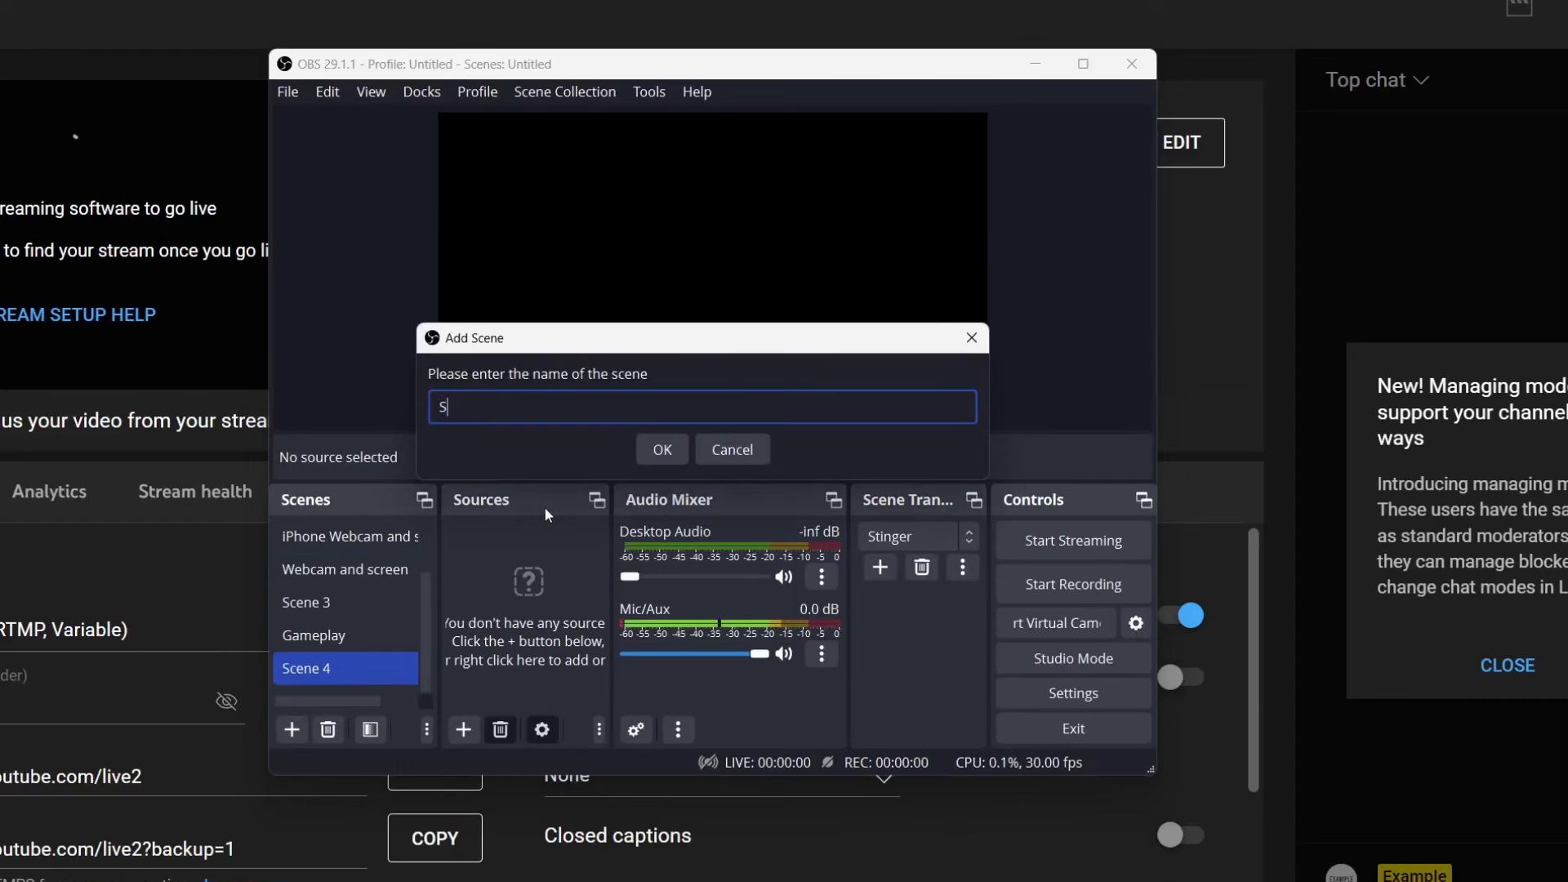
{"action": "left_click", "coordinate": [671, 450]}
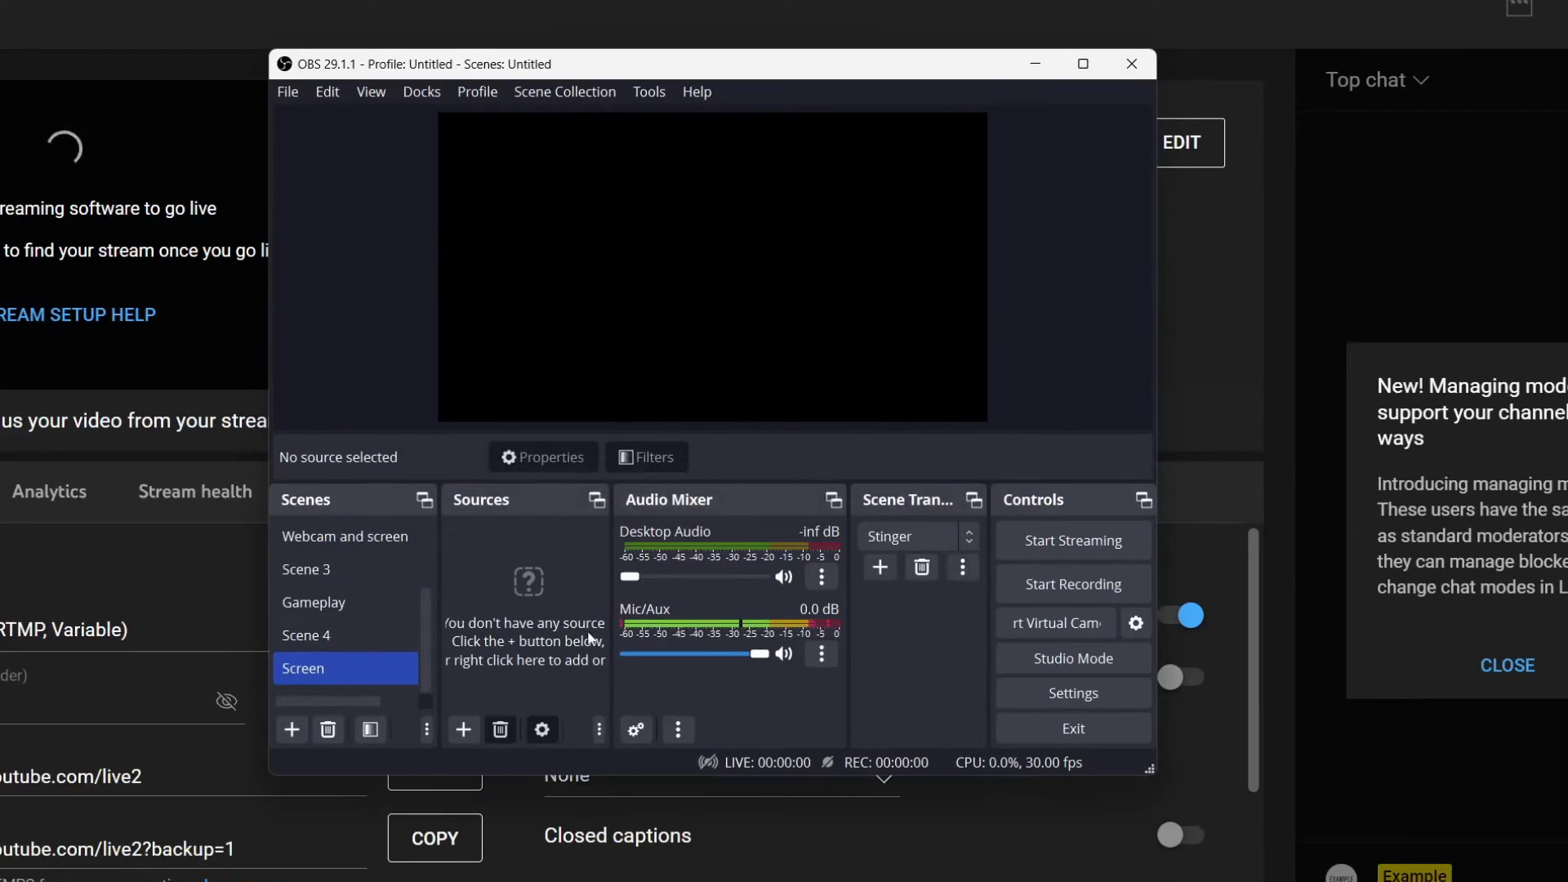
- Add Display Capture 6 to the Screen scene, capturing the primary monitor
{"action": "left_click", "coordinate": [464, 729]}
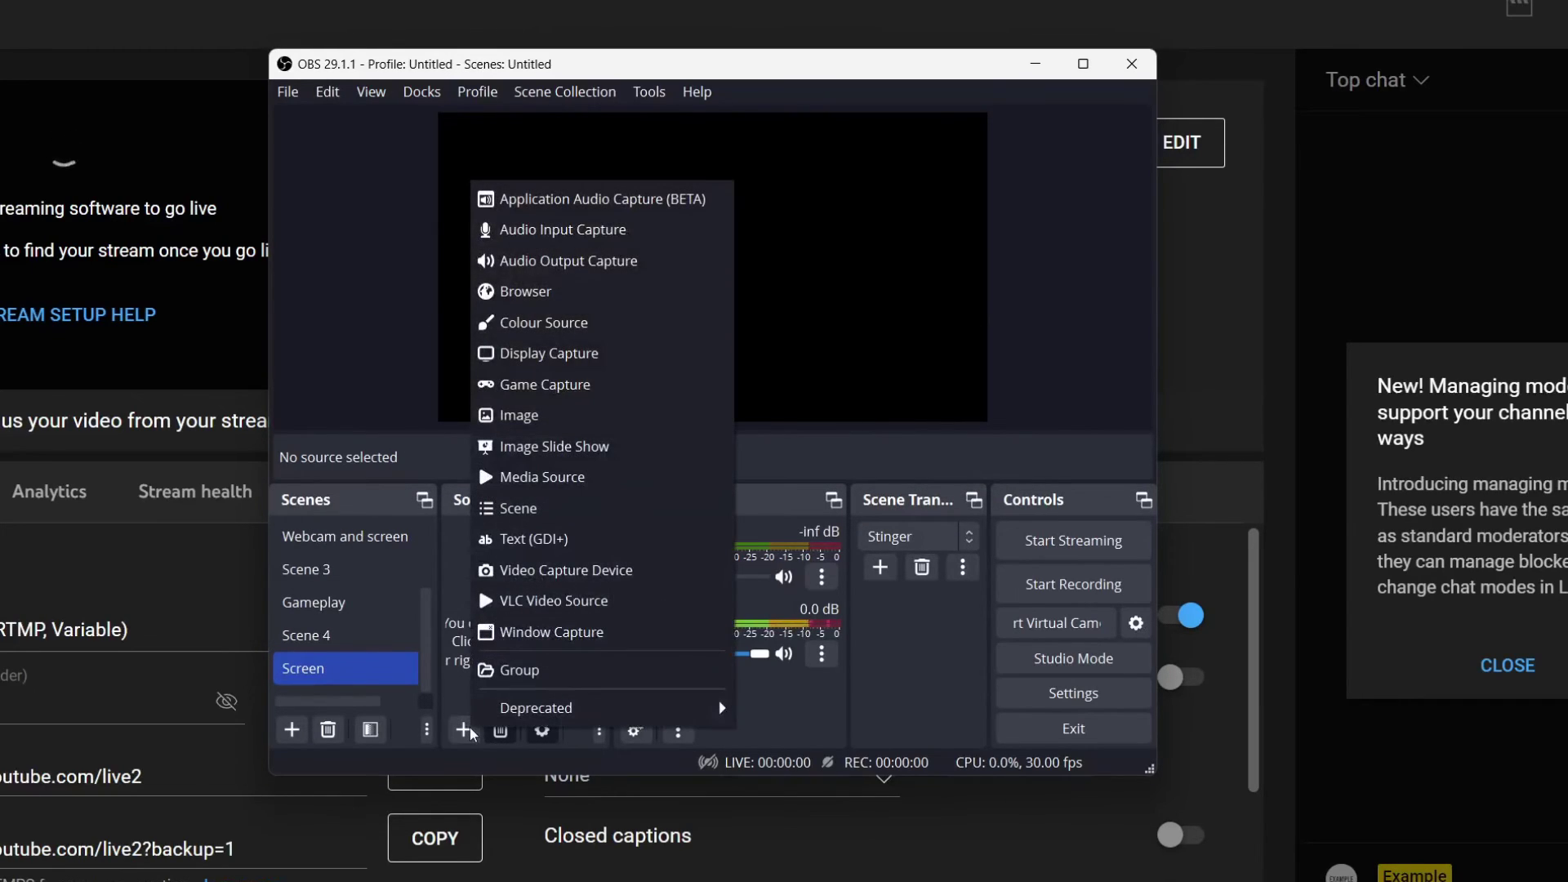
{"action": "left_click", "coordinate": [520, 363]}
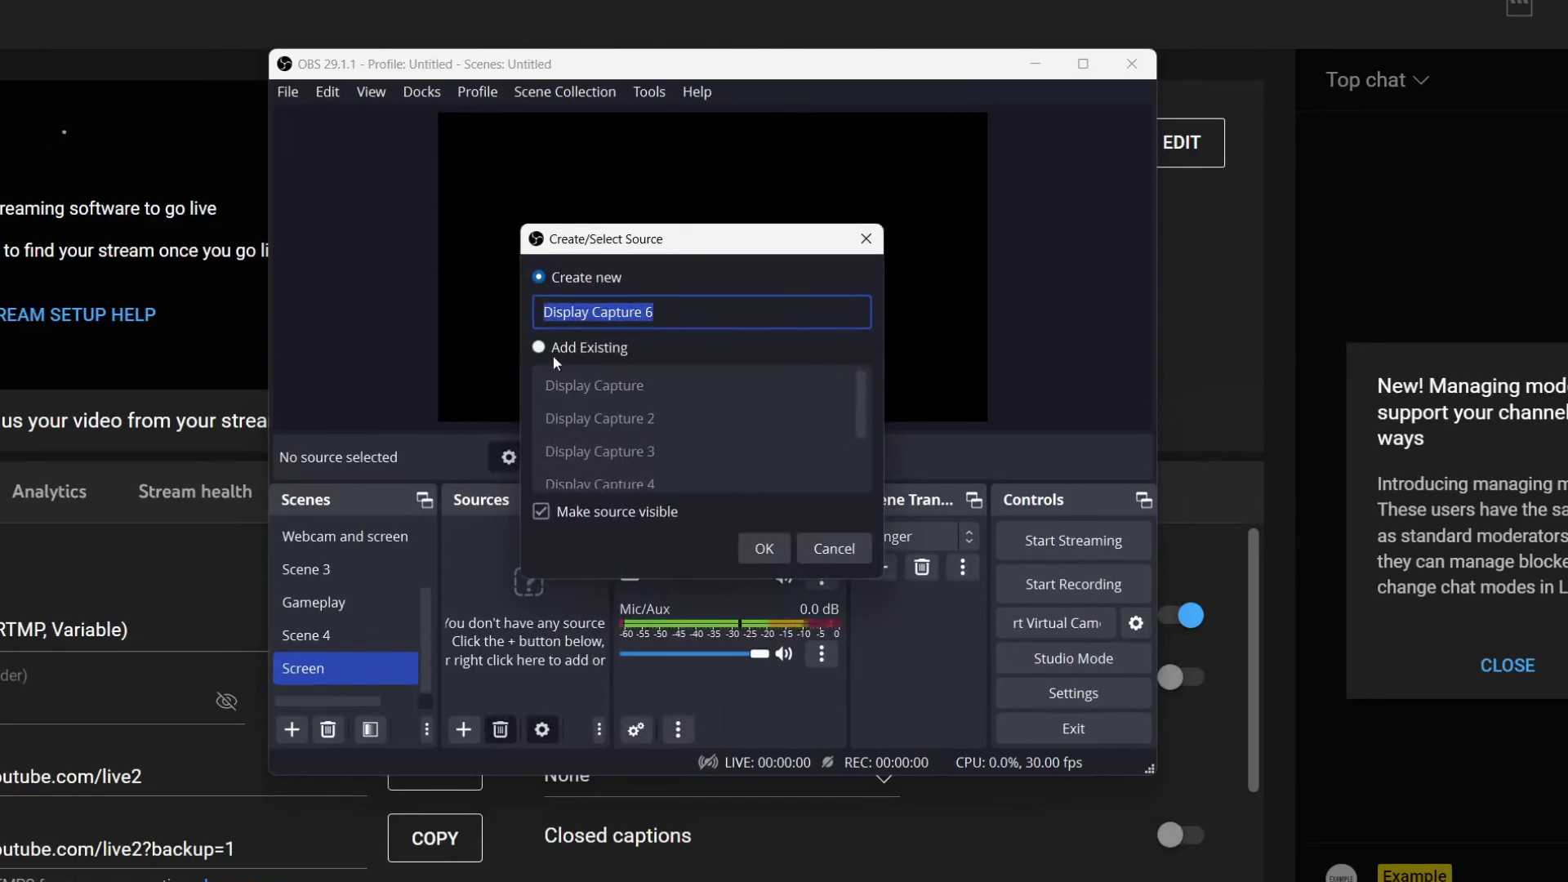
{"action": "left_click", "coordinate": [764, 549]}
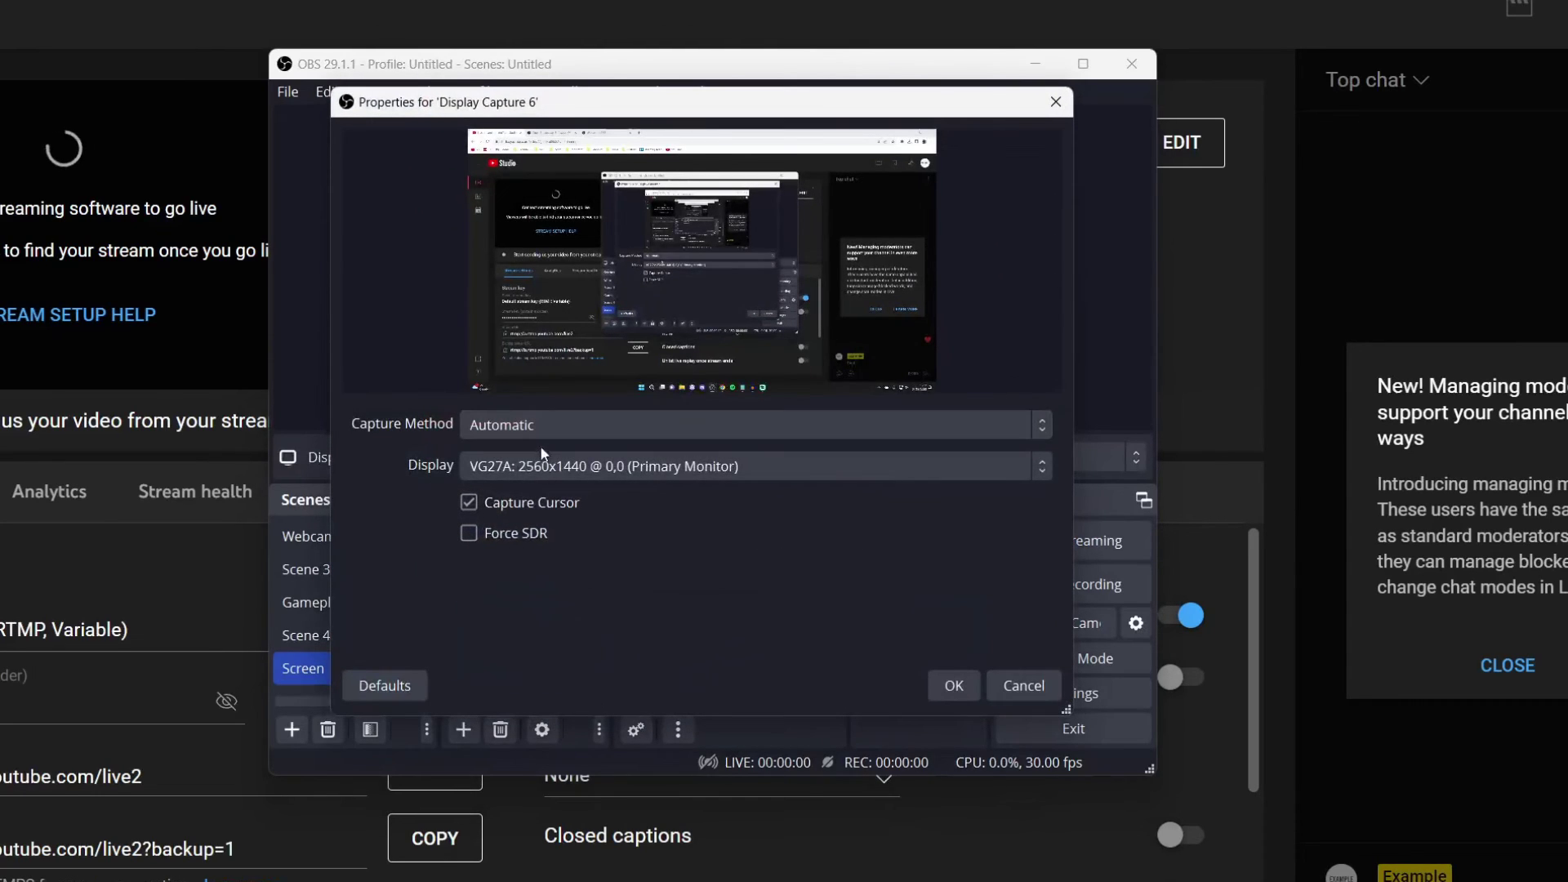
{"action": "left_click", "coordinate": [553, 466]}
{"action": "left_click", "coordinate": [553, 495]}
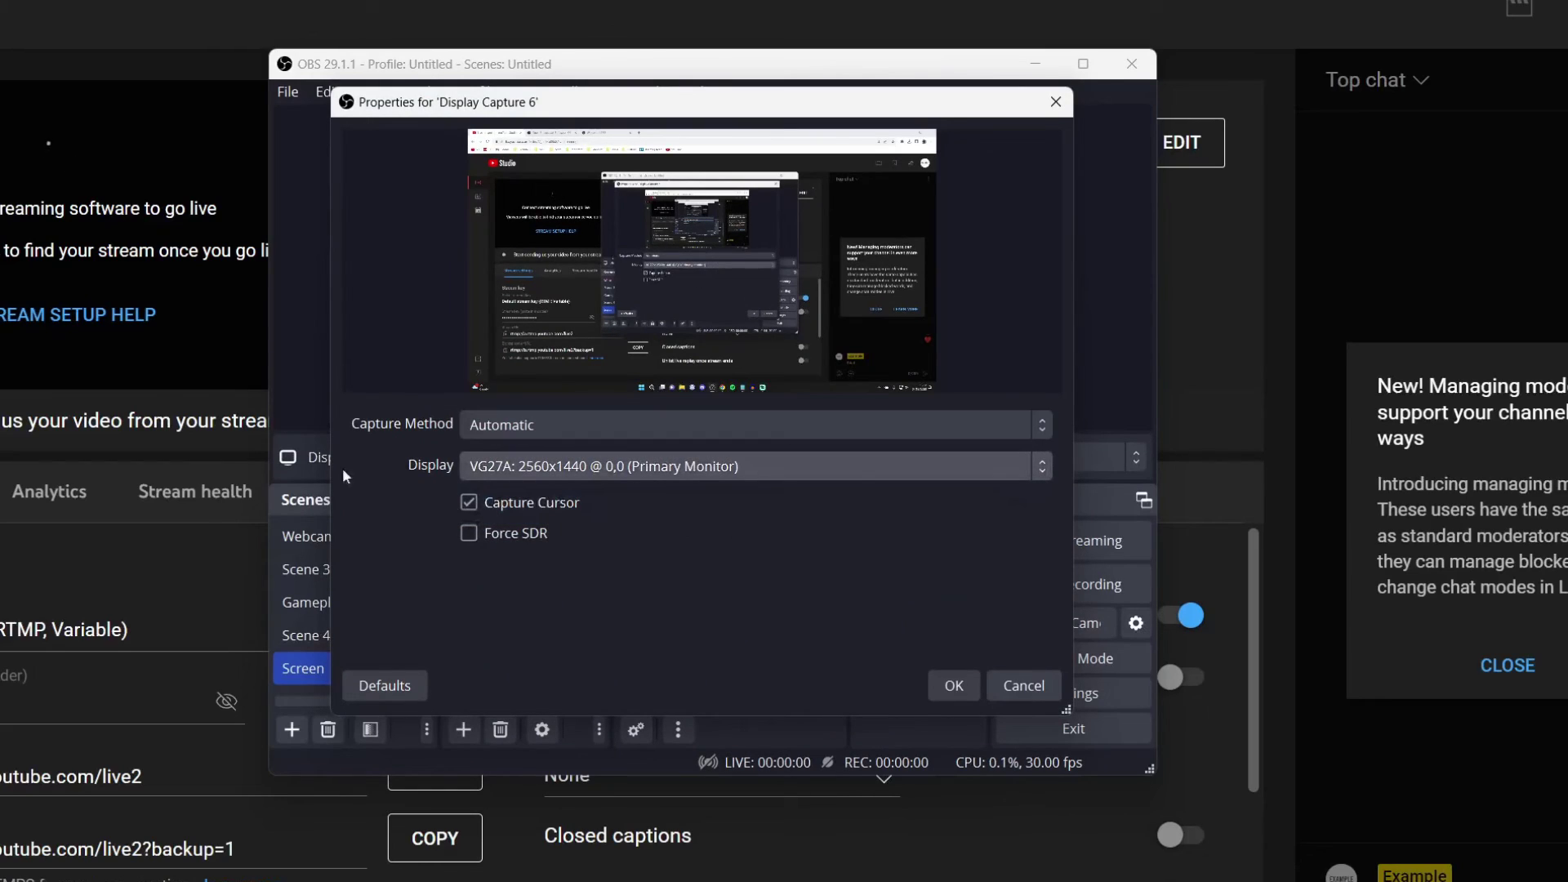
{"action": "left_click", "coordinate": [950, 680]}
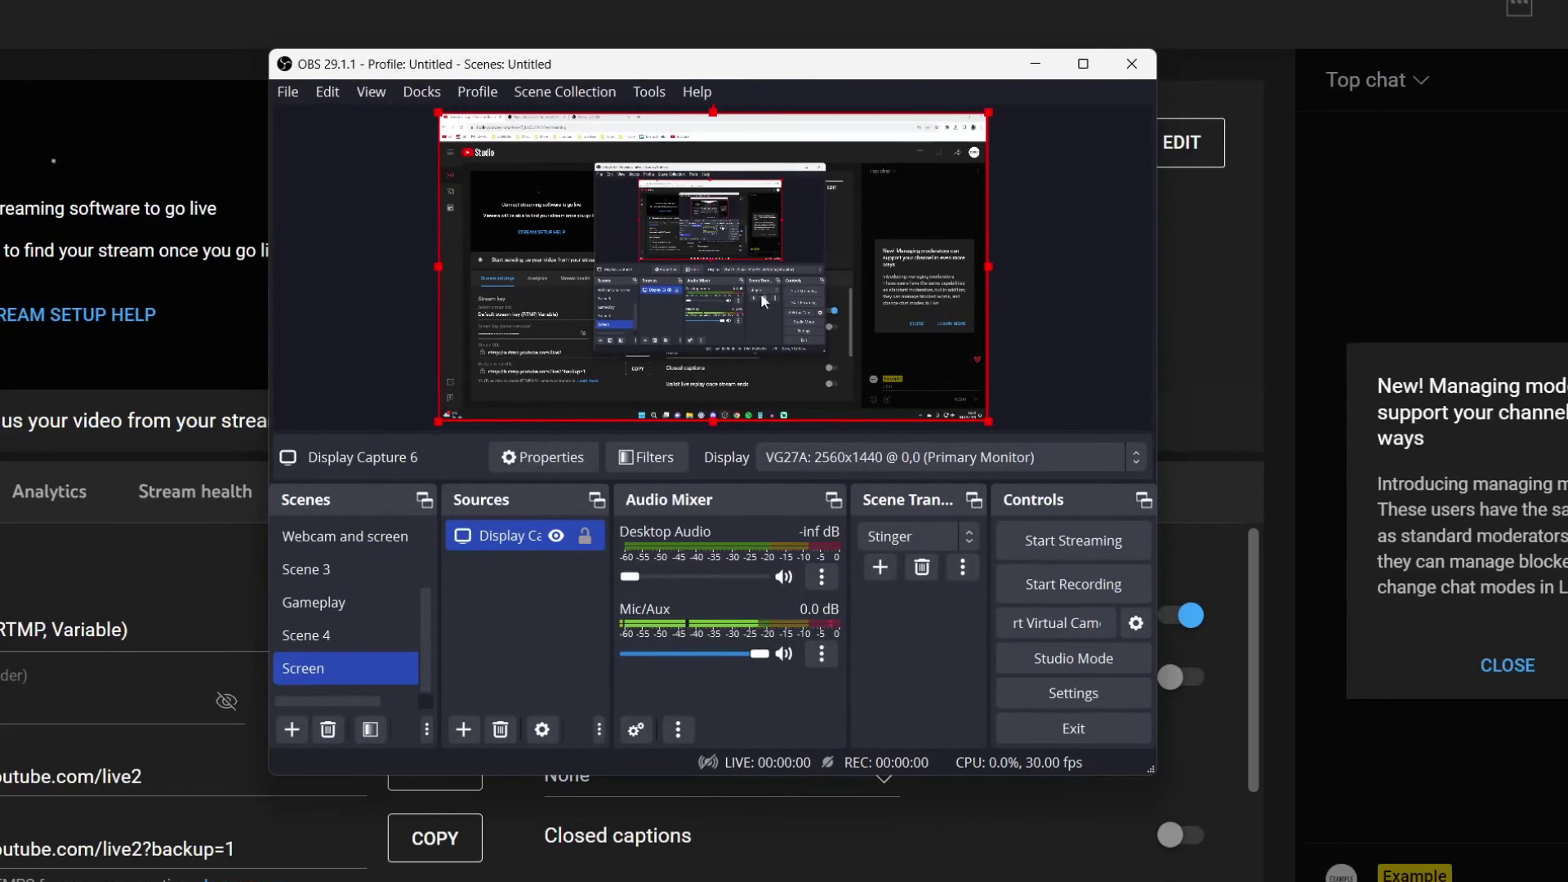
- Start streaming from OBS and confirm YouTube Studio shows the stream live with excellent connection
{"action": "left_click", "coordinate": [1086, 539]}
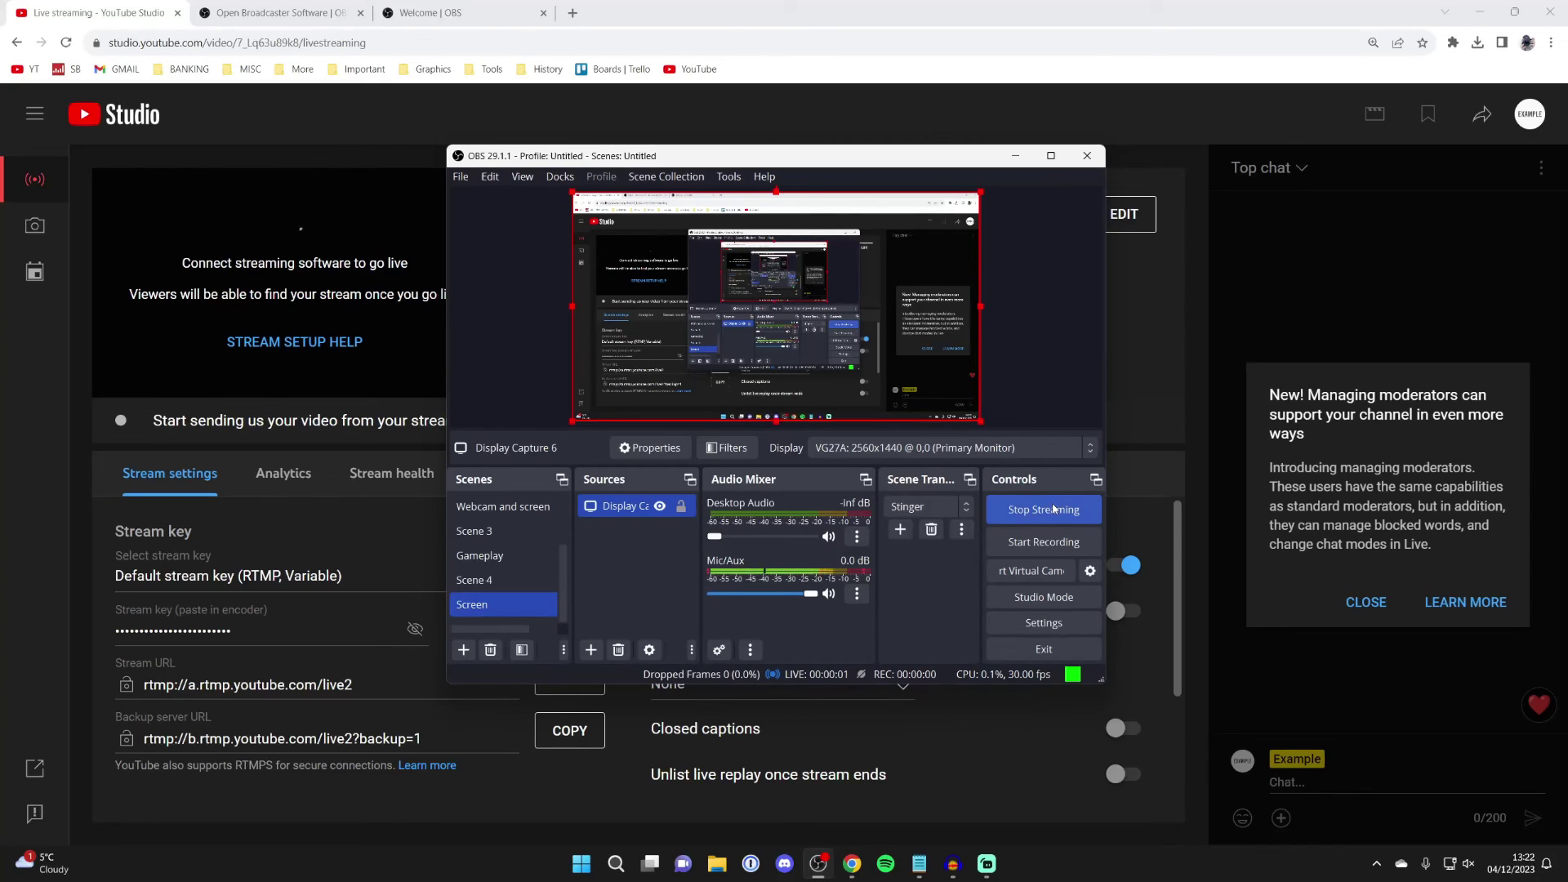
{"action": "left_click", "coordinate": [1015, 155]}
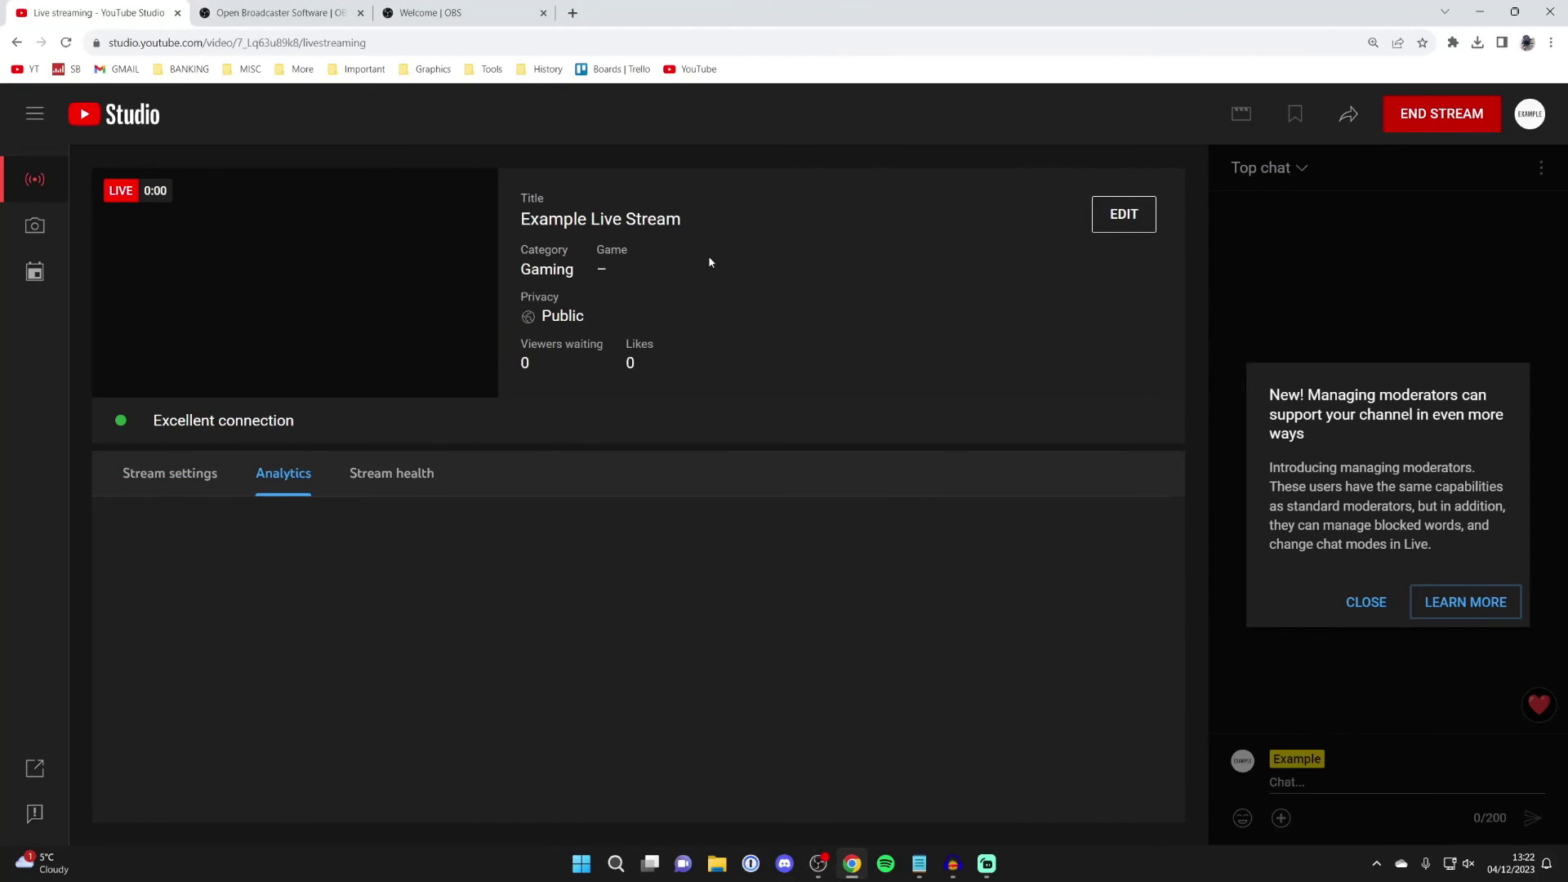
{"action": "left_click_drag", "start_coordinate": [152, 421], "coordinate": [294, 421]}
{"action": "right_click", "coordinate": [360, 426]}
{"action": "left_click", "coordinate": [638, 316]}
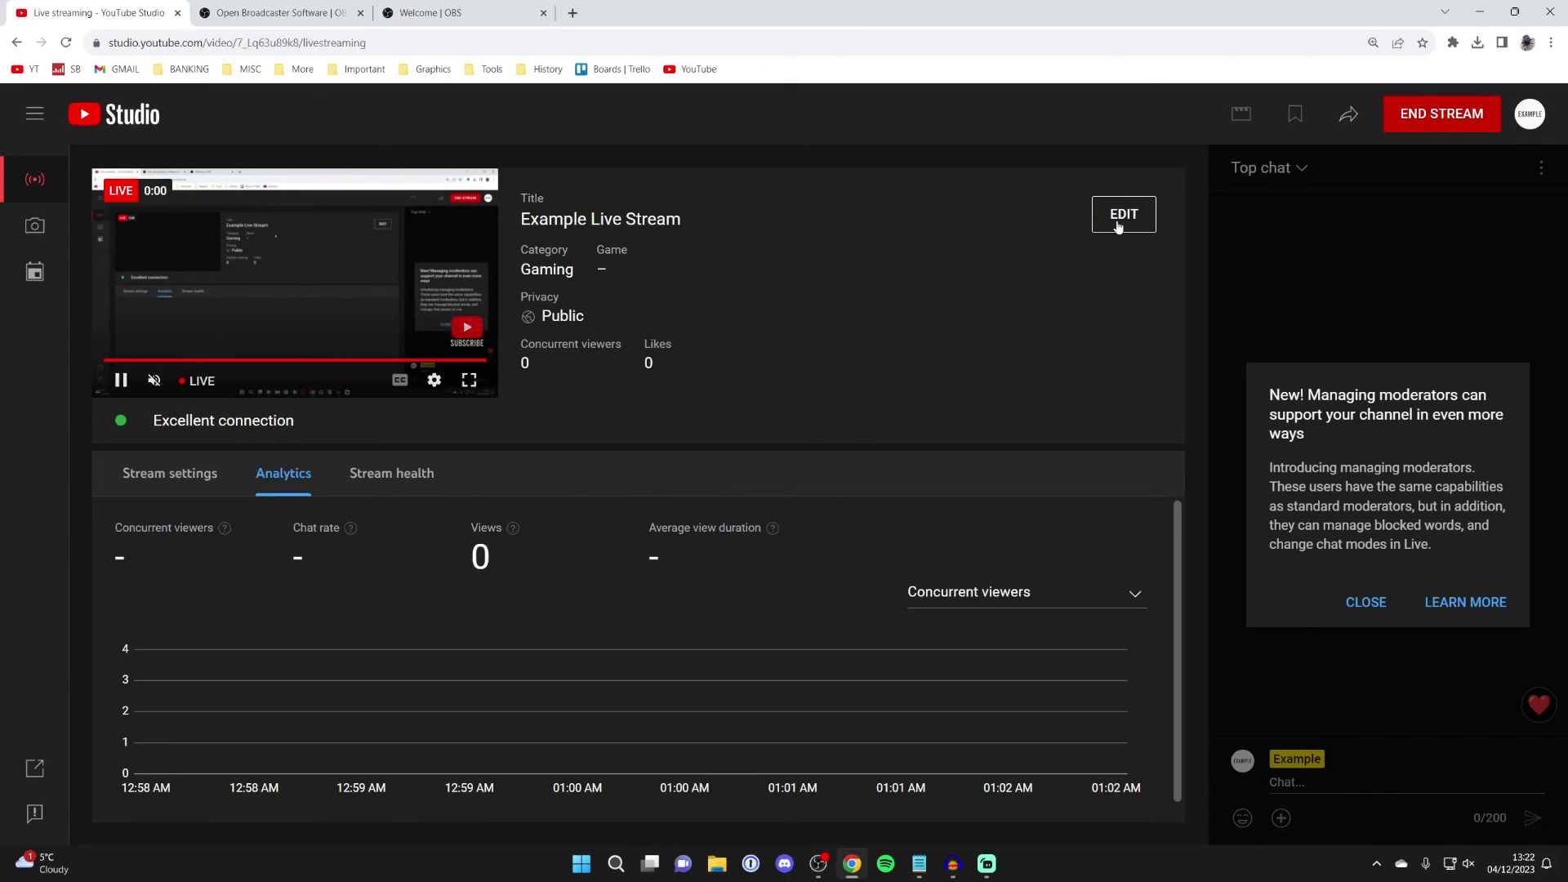
- Open the stream's Edit settings and look over the title, description and chat customization options
{"action": "left_click", "coordinate": [1116, 217]}
{"action": "key", "text": "ctrl+a"}
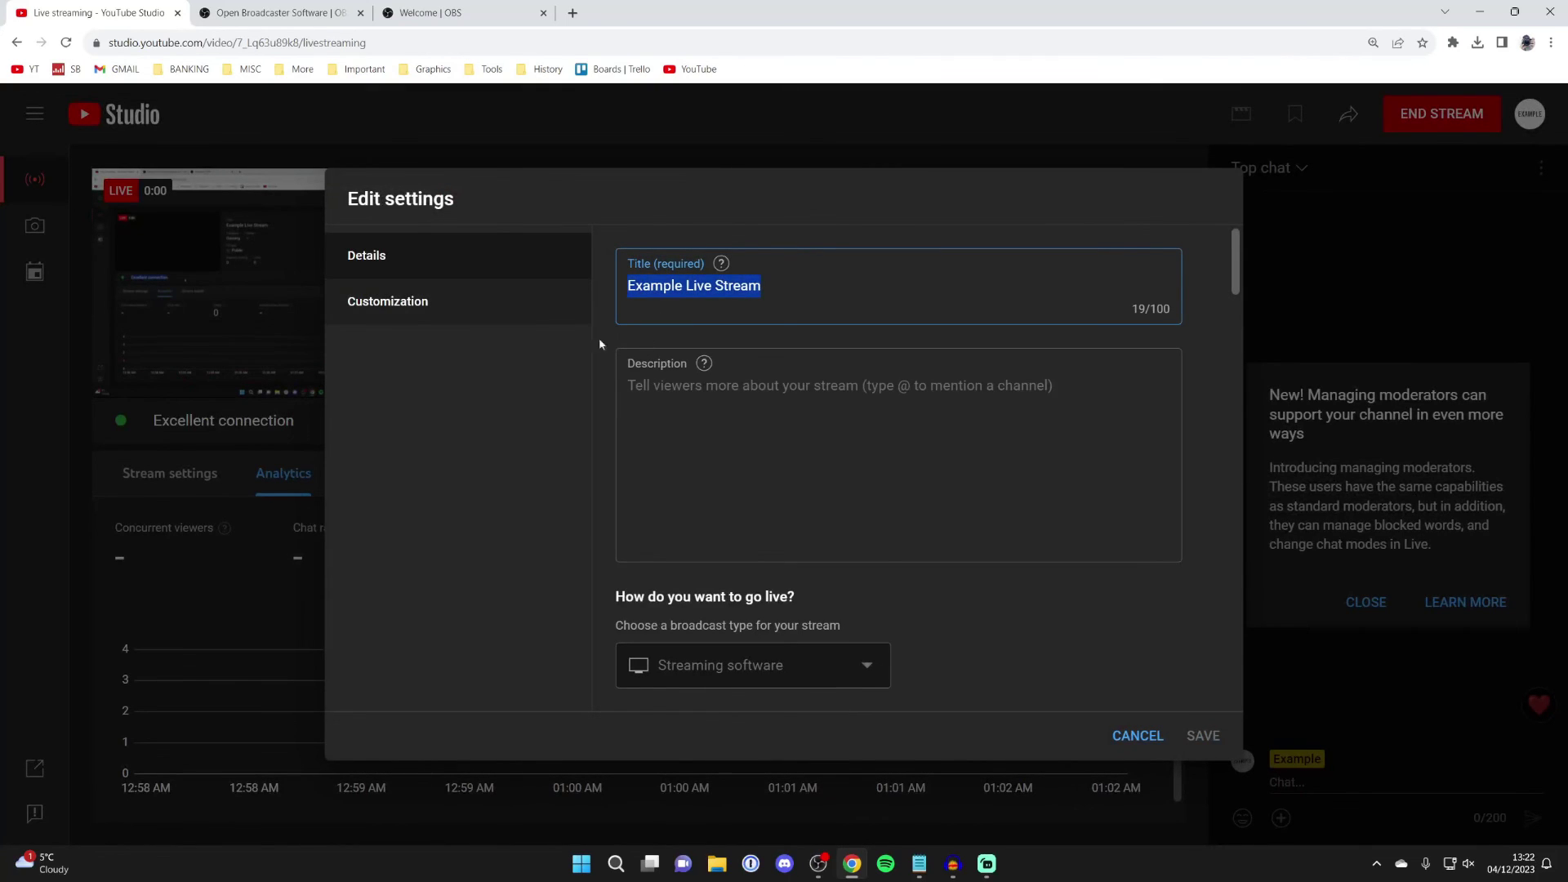
{"action": "key", "text": "Tab"}
{"action": "scroll", "coordinate": [419, 294], "scroll_direction": "down", "scroll_amount": 3}
{"action": "left_click", "coordinate": [419, 299]}
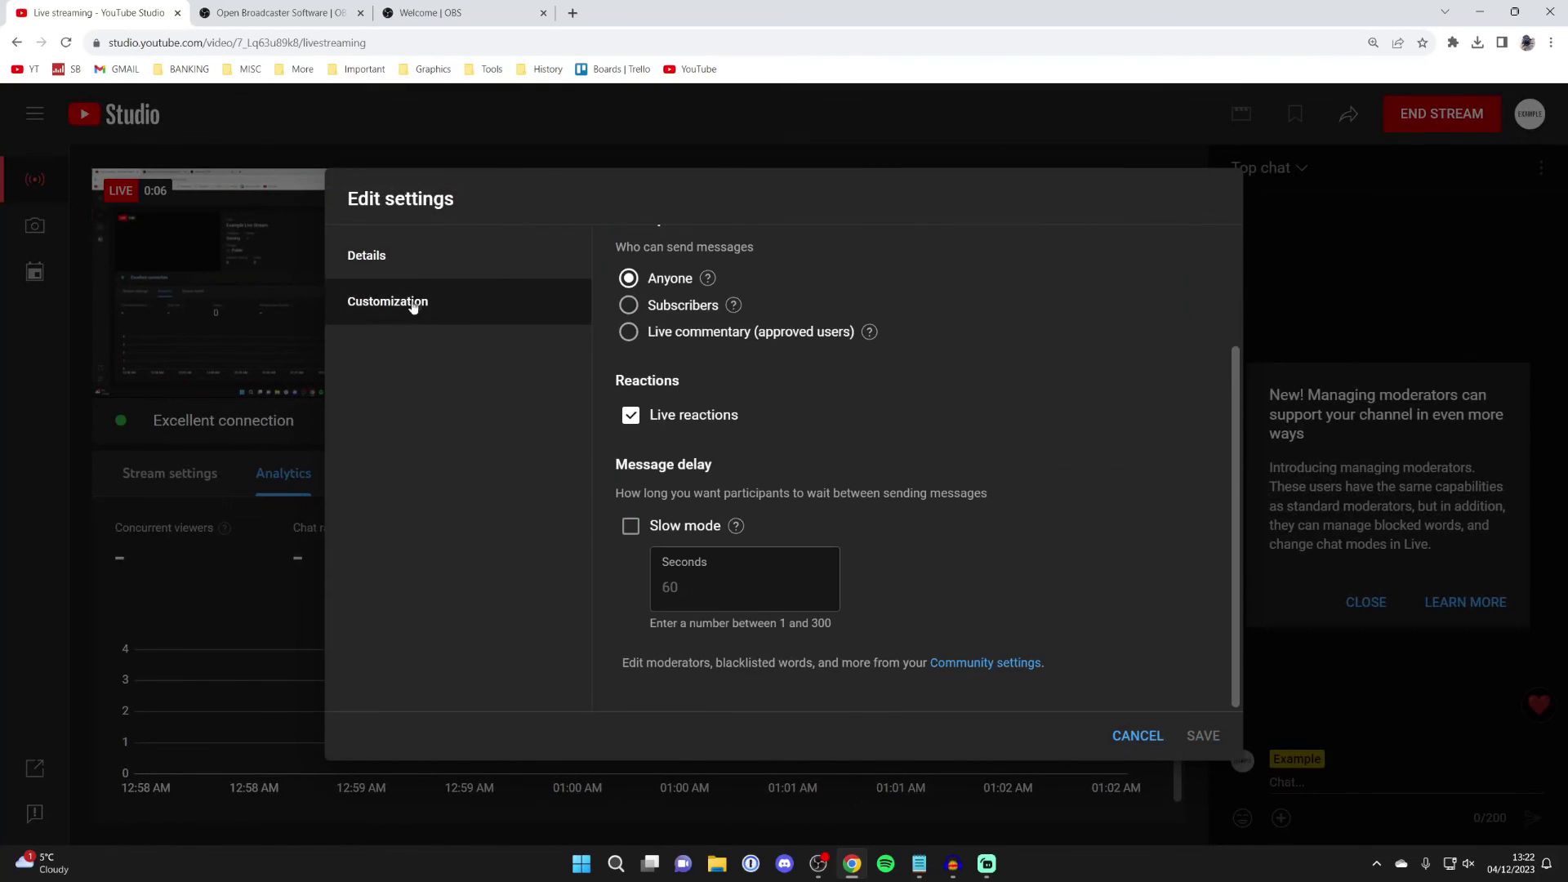
{"action": "left_click", "coordinate": [417, 255]}
{"action": "scroll", "coordinate": [818, 330], "scroll_direction": "down", "scroll_amount": 5}
{"action": "scroll", "coordinate": [818, 329], "scroll_direction": "up", "scroll_amount": 5}
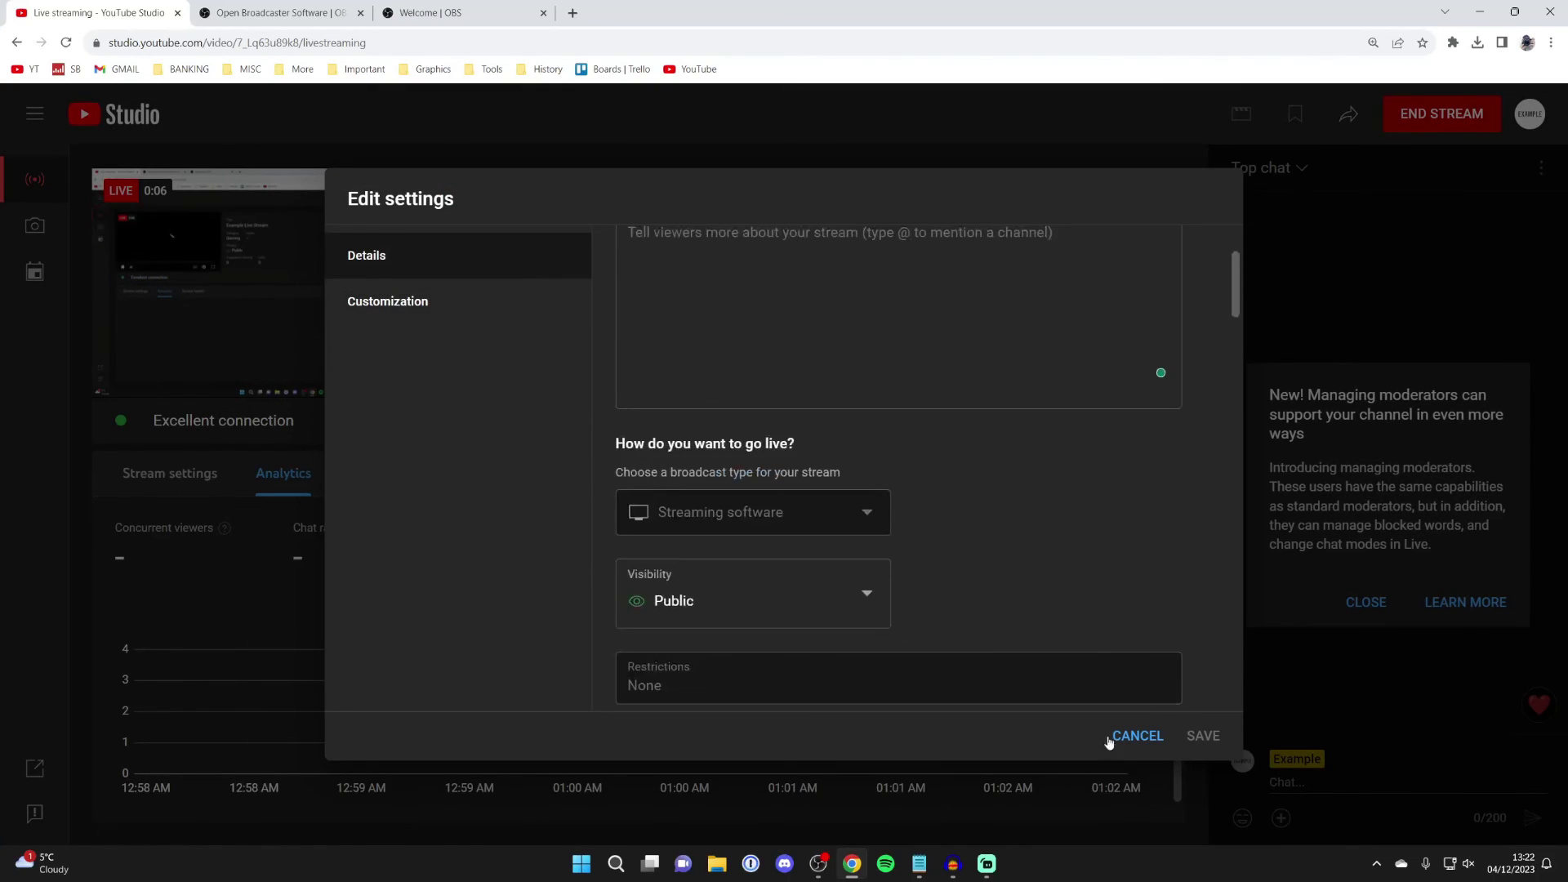